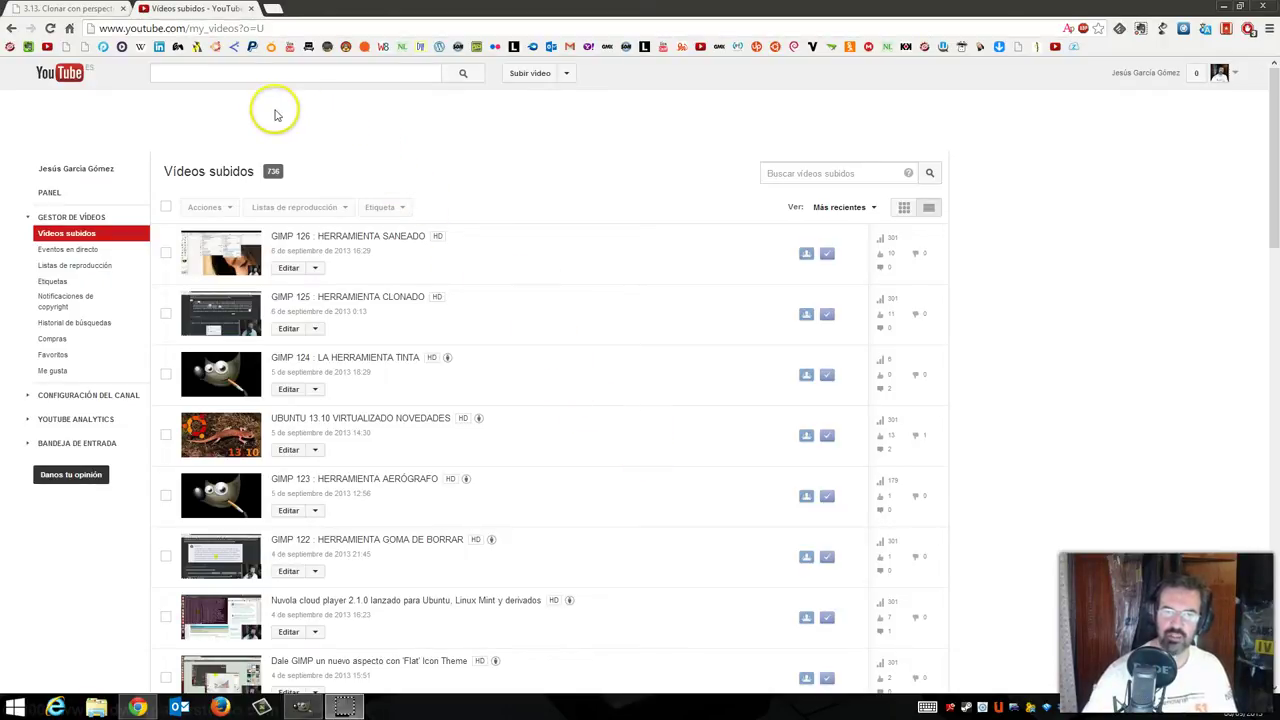
# Switch the browser to the '3.13. Clonar con perspectiva' GIMP documentation tab.
pyautogui.click(82, 10)
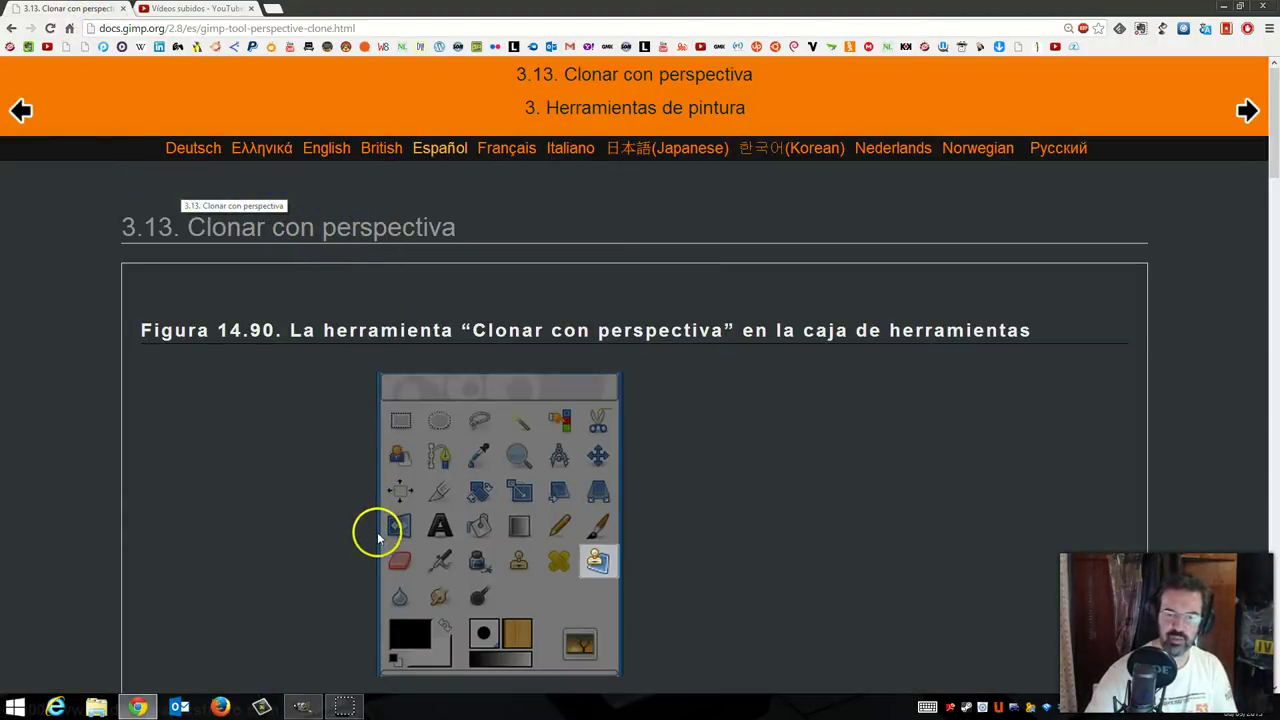
# Bring GIMP forward, showing the landscape photo with its three layers.
pyautogui.click(303, 706)
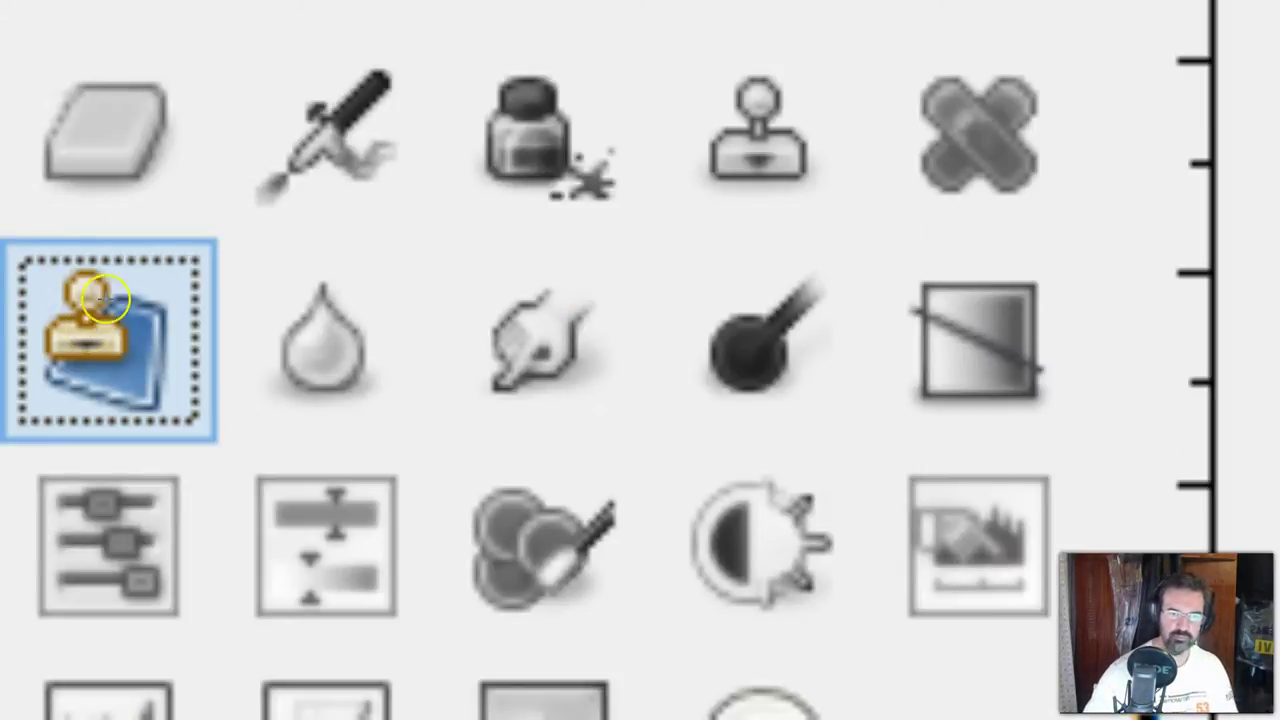
pyautogui.moveTo(98, 259)
pyautogui.mouseDown()
pyautogui.moveTo(30, 238)
pyautogui.moveTo(25, 400)
pyautogui.moveTo(157, 427)
pyautogui.moveTo(234, 345)
pyautogui.moveTo(180, 255)
pyautogui.moveTo(114, 247)
pyautogui.mouseUp()
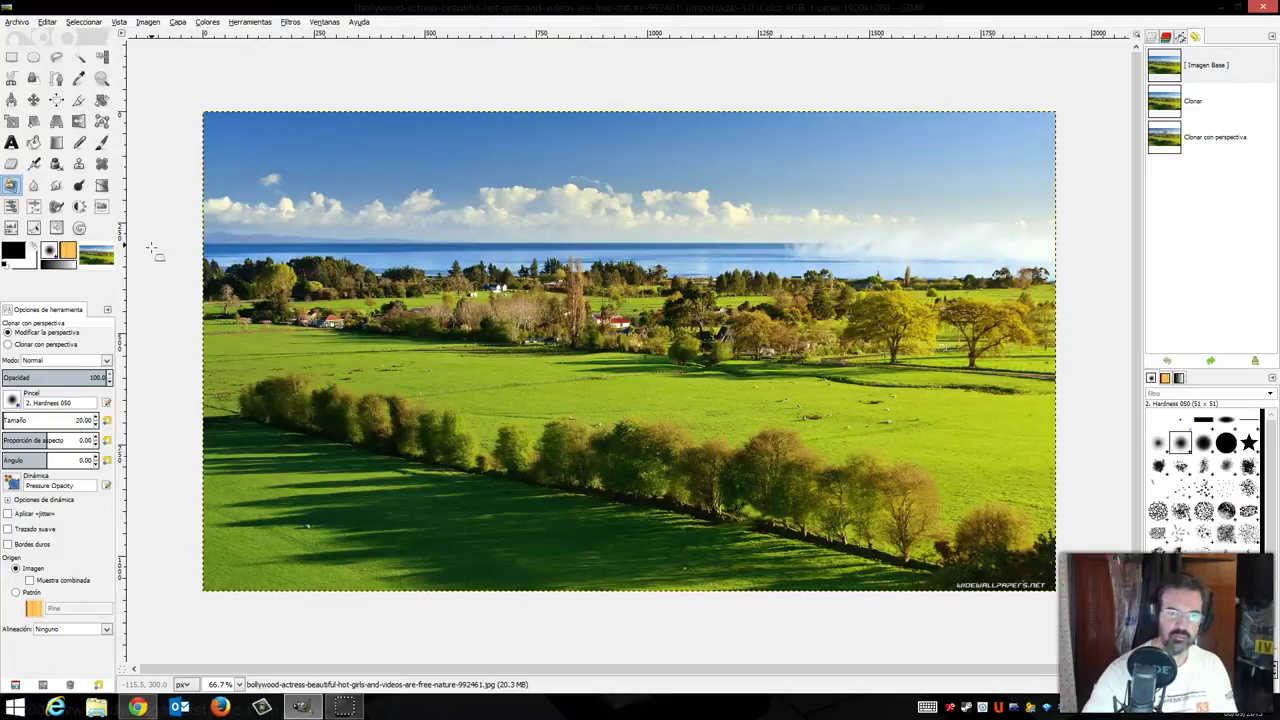
# Bring the Chrome window with the '3.13. Clonar con perspectiva' docs page back to the front.
pyautogui.click(140, 707)
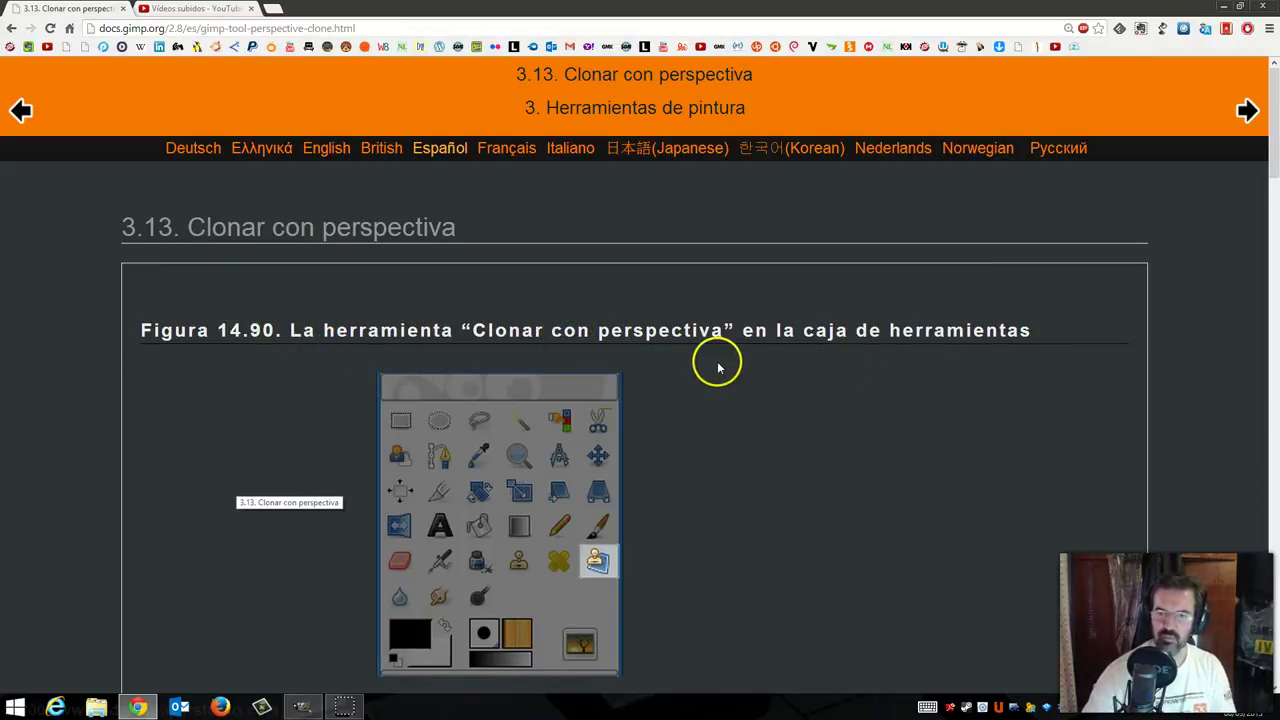
# Read the '3.13.1 Activar la herramienta' section, then return to the GIMP landscape photo.
pyautogui.scroll(-4, 707, 366)
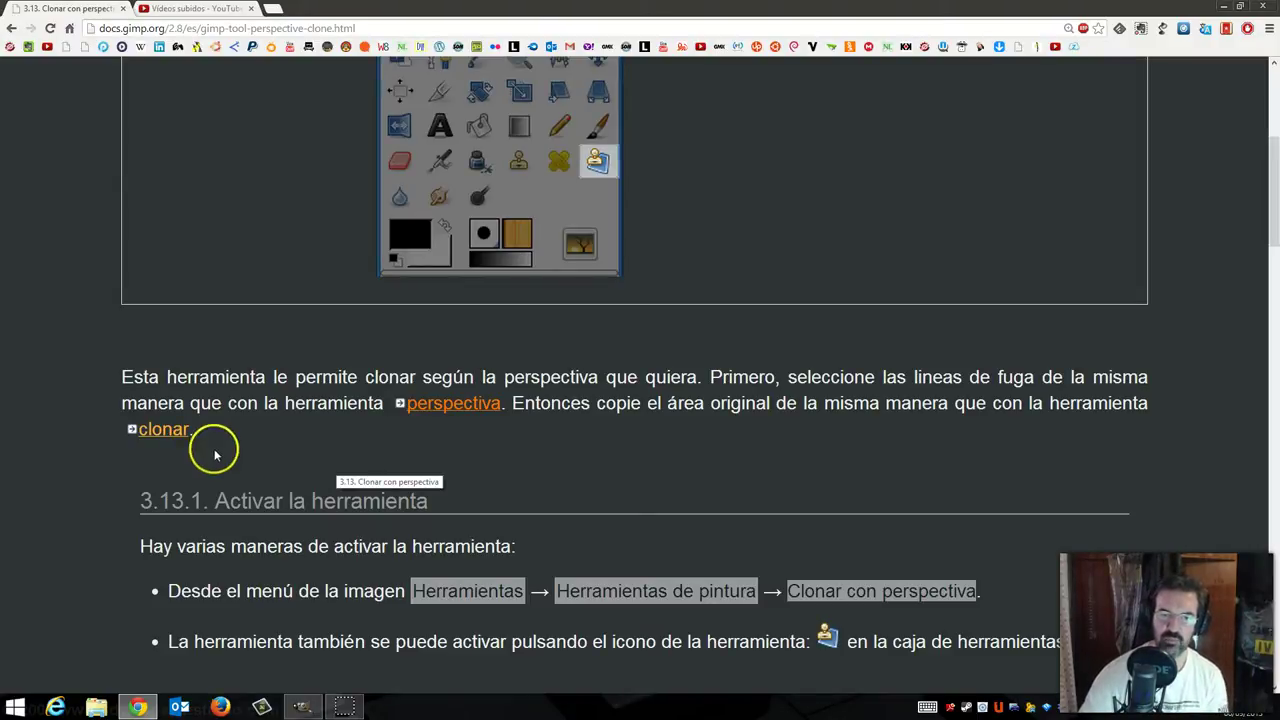
pyautogui.scroll(-2, 257, 449)
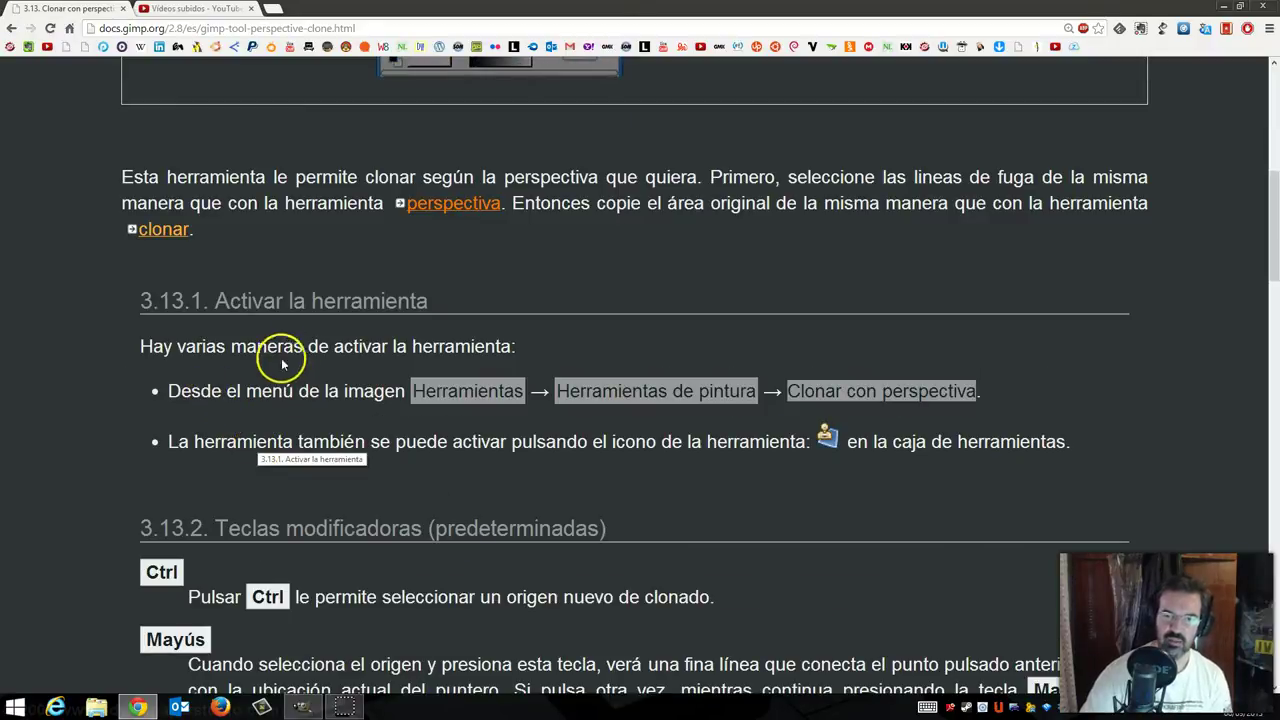
pyautogui.click(300, 708)
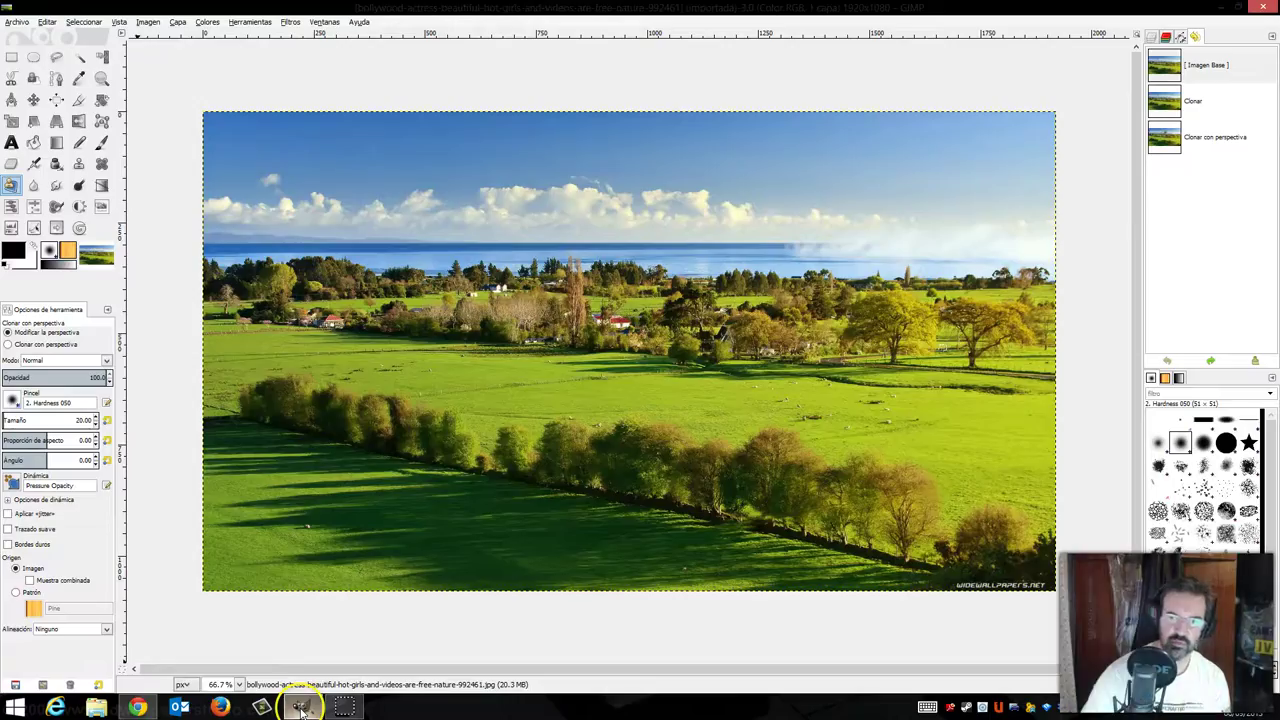
# Activate Clonar con perspectiva from Herramientas > Herramientas de pintura, in modify-perspective mode.
pyautogui.click(251, 22)
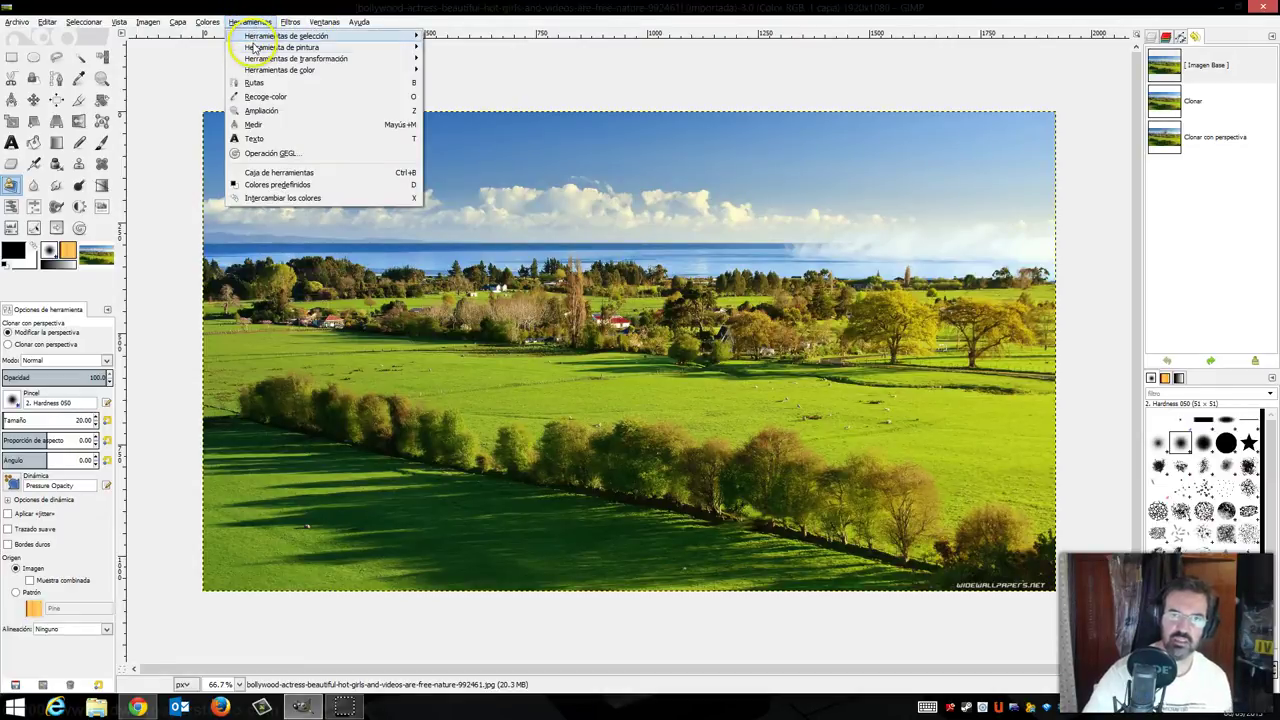
pyautogui.moveTo(272, 54)
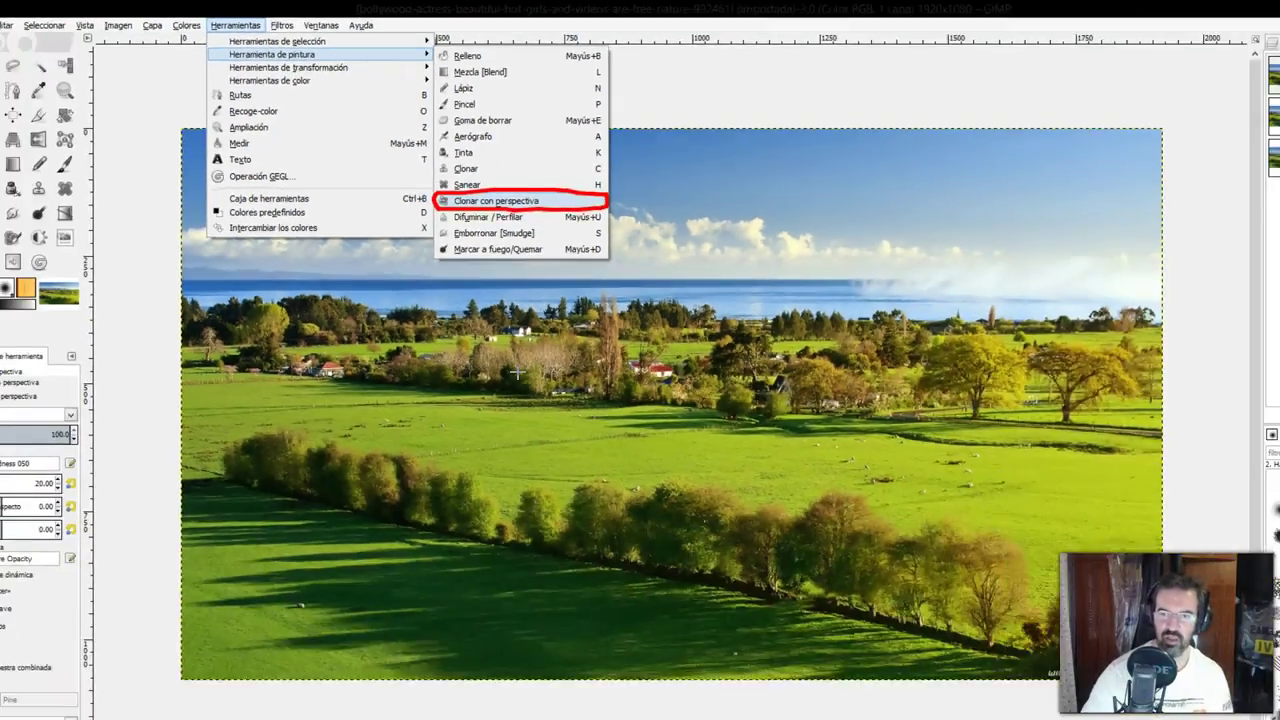
pyautogui.click(520, 200)
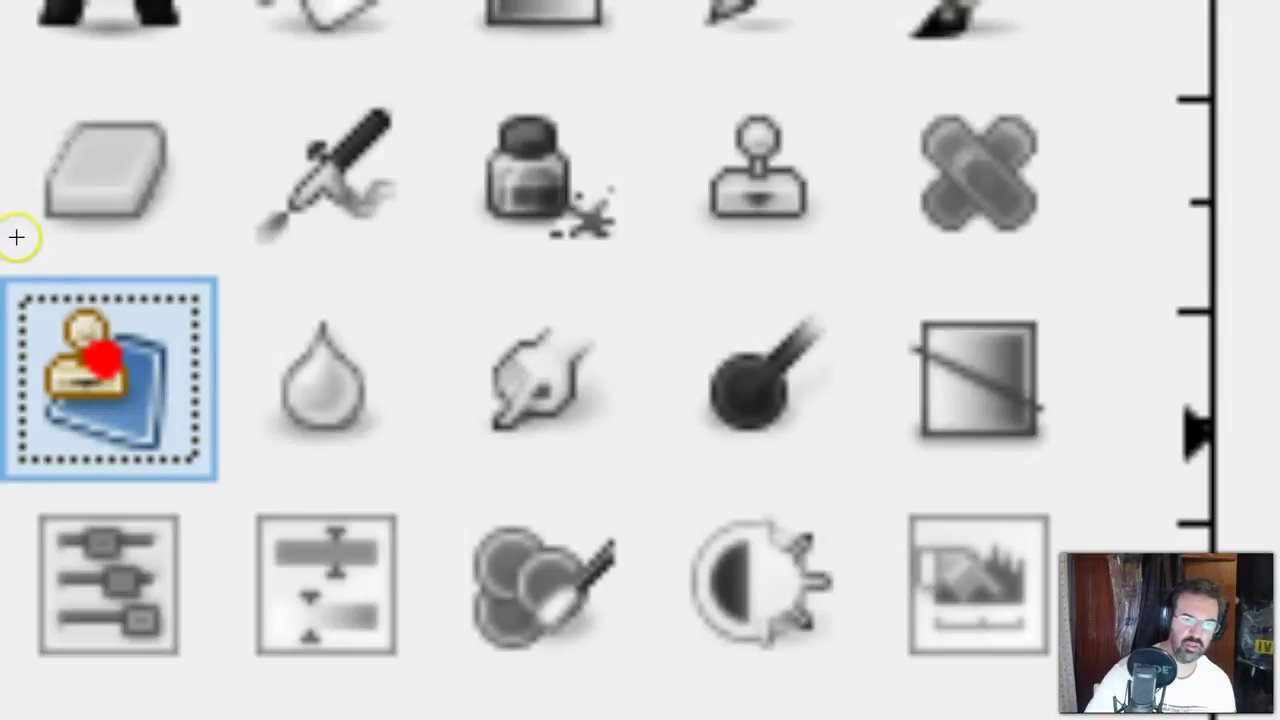
pyautogui.moveTo(57, 300)
pyautogui.mouseDown()
pyautogui.moveTo(29, 290)
pyautogui.moveTo(70, 470)
pyautogui.moveTo(225, 350)
pyautogui.moveTo(68, 263)
pyautogui.moveTo(45, 280)
pyautogui.mouseUp()
pyautogui.click(85, 345)
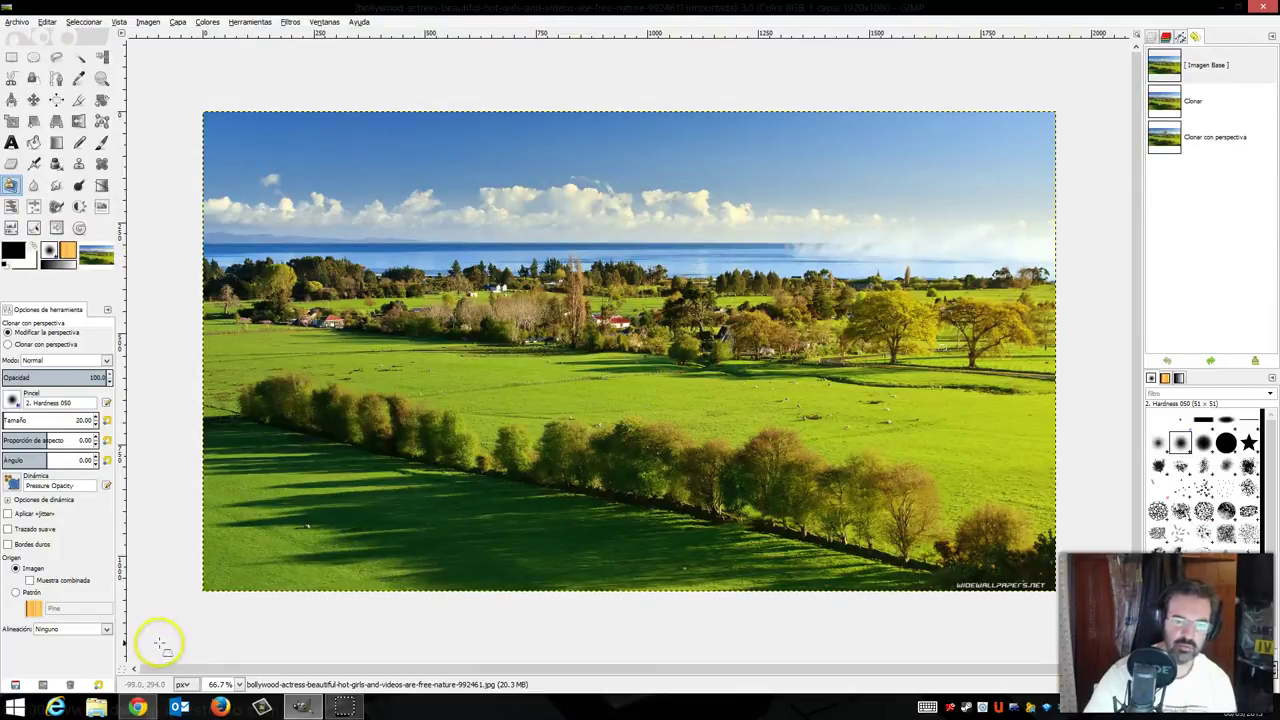
# Read the docs' 'Teclas modificadoras' and 'Opciones' sections, then return to GIMP.
pyautogui.click(137, 707)
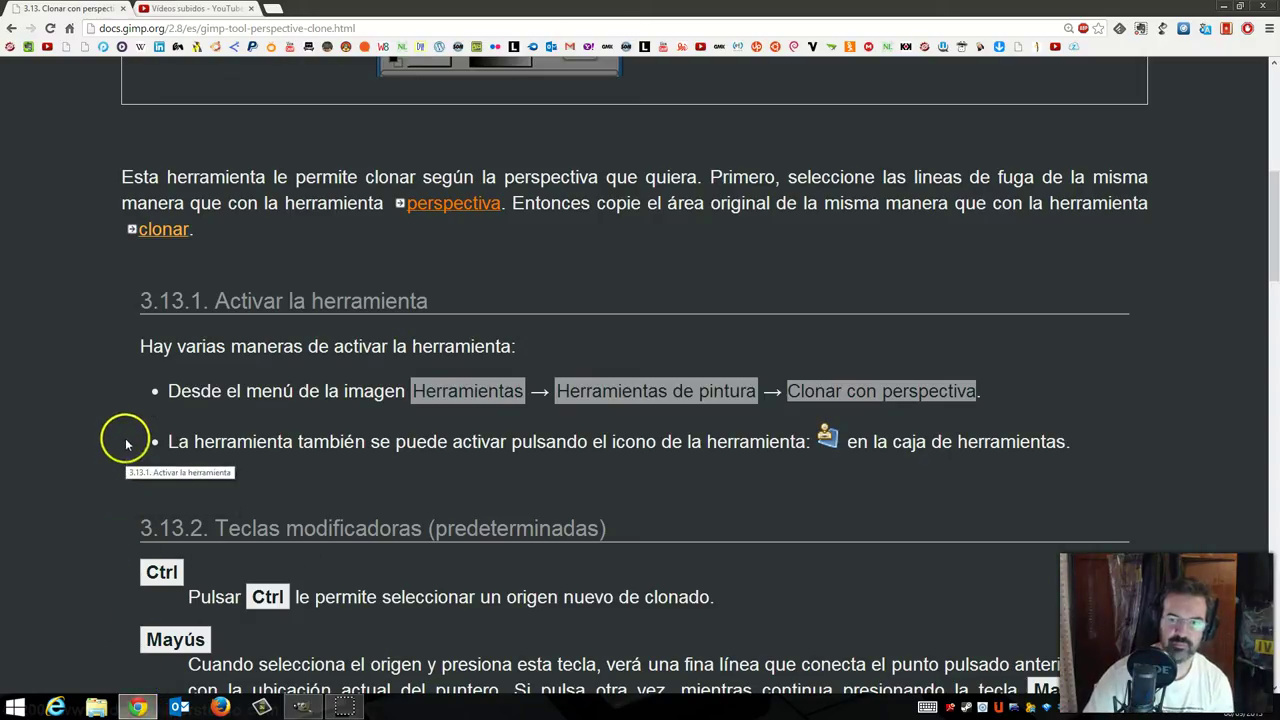
pyautogui.scroll(-2, 127, 372)
pyautogui.scroll(-2, 130, 372)
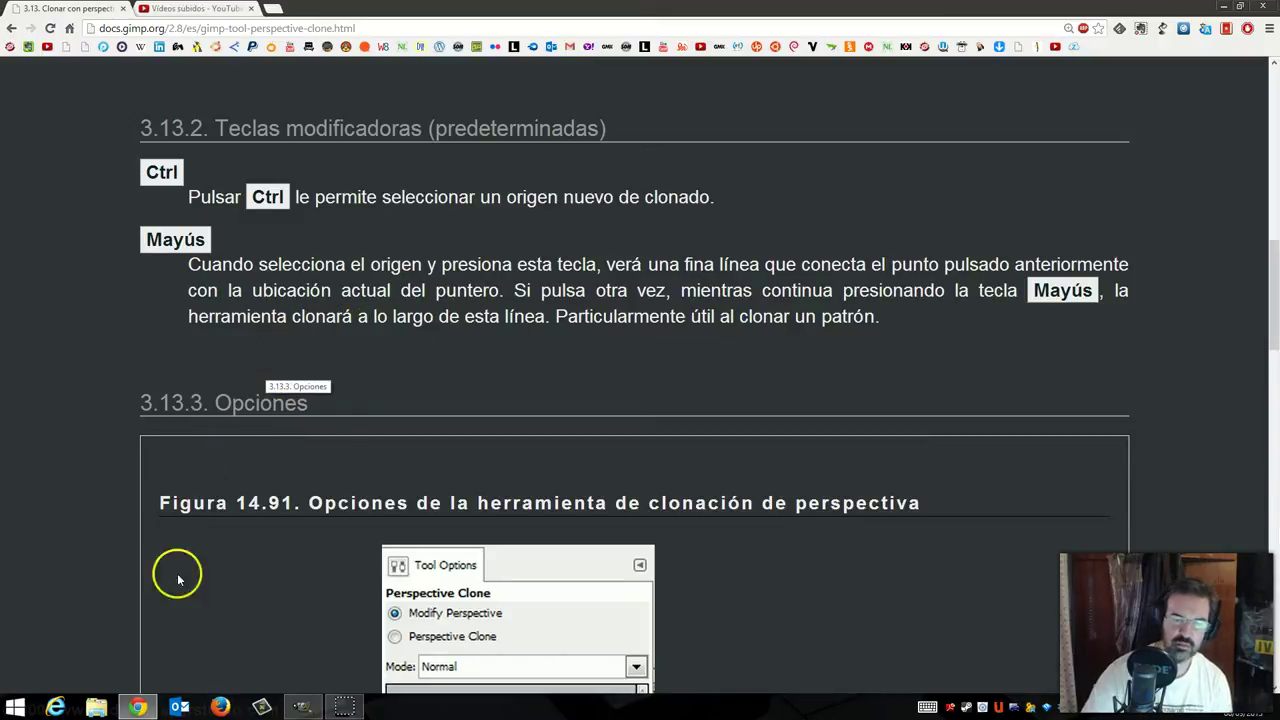
pyautogui.click(300, 707)
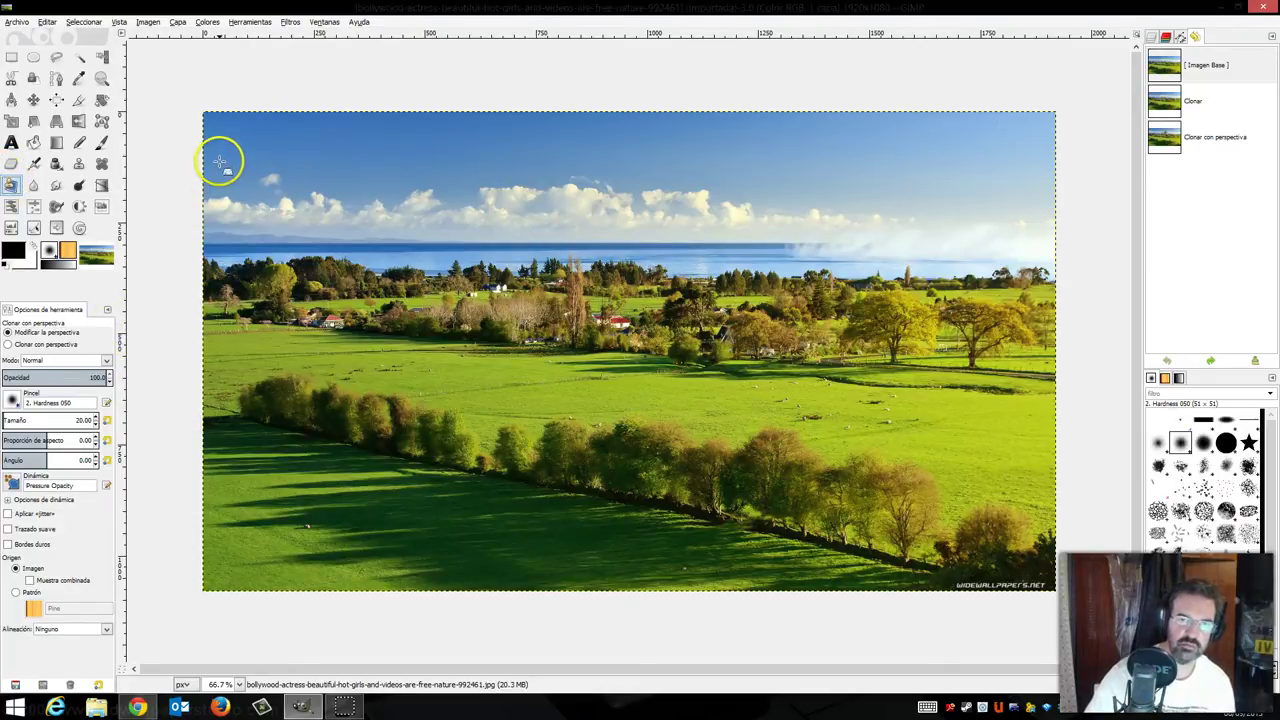
# Fit the perspective frame's four corners to the fields and far treeline, then select clone-with-perspective mode.
pyautogui.click(270, 160)
pyautogui.moveTo(277, 165); pyautogui.dragTo(423, 251)
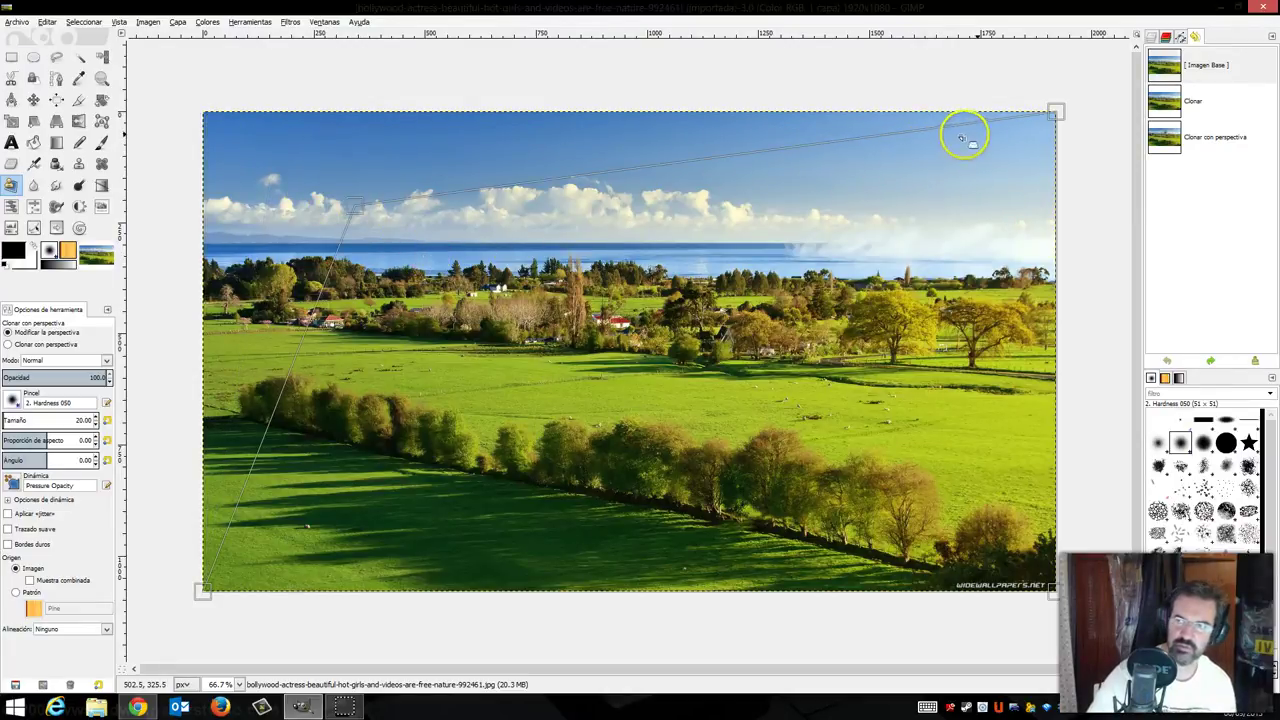
pyautogui.moveTo(1055, 113); pyautogui.dragTo(1012, 148)
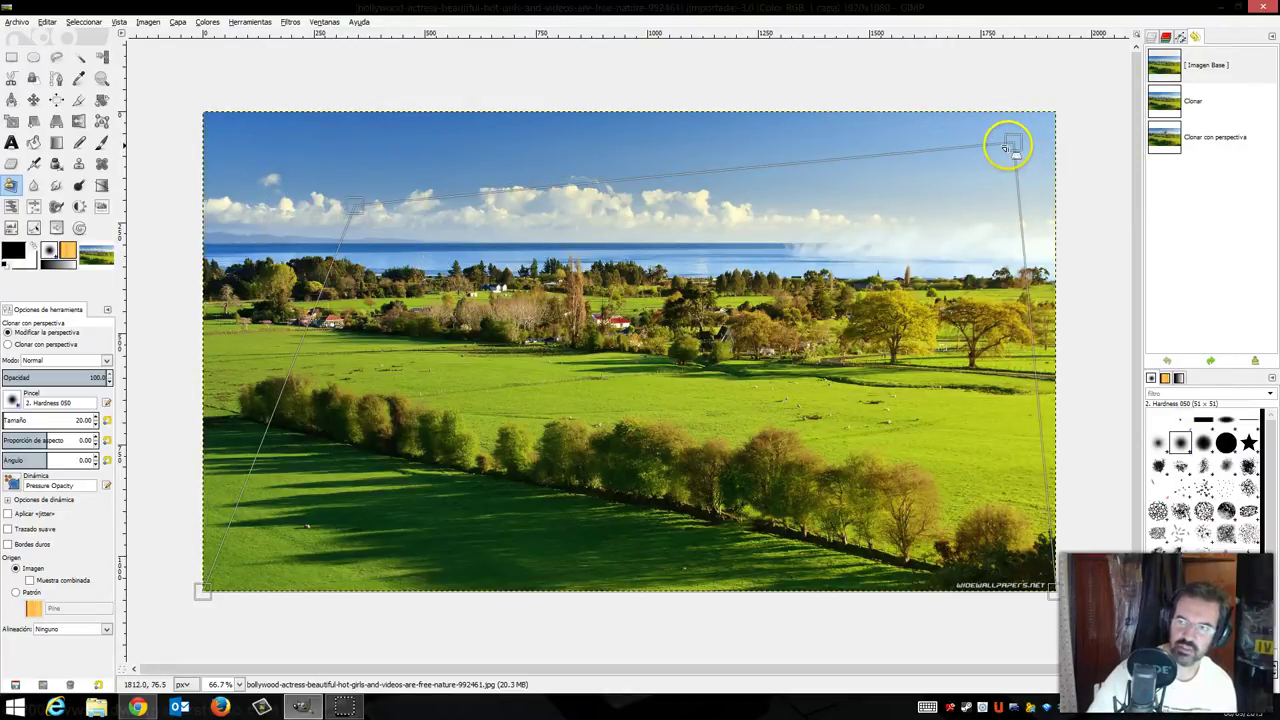
pyautogui.moveTo(895, 218)
pyautogui.mouseDown()
pyautogui.moveTo(828, 187)
pyautogui.moveTo(792, 220)
pyautogui.mouseUp()
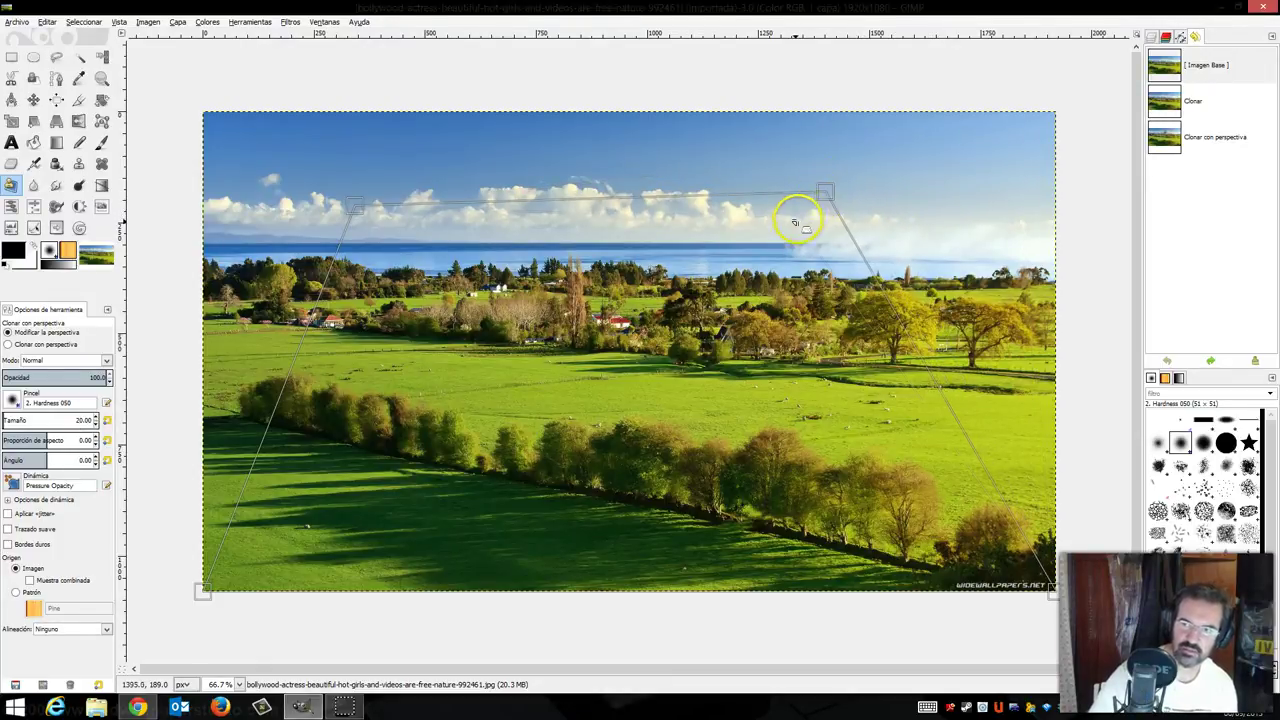
pyautogui.moveTo(202, 590); pyautogui.dragTo(298, 470)
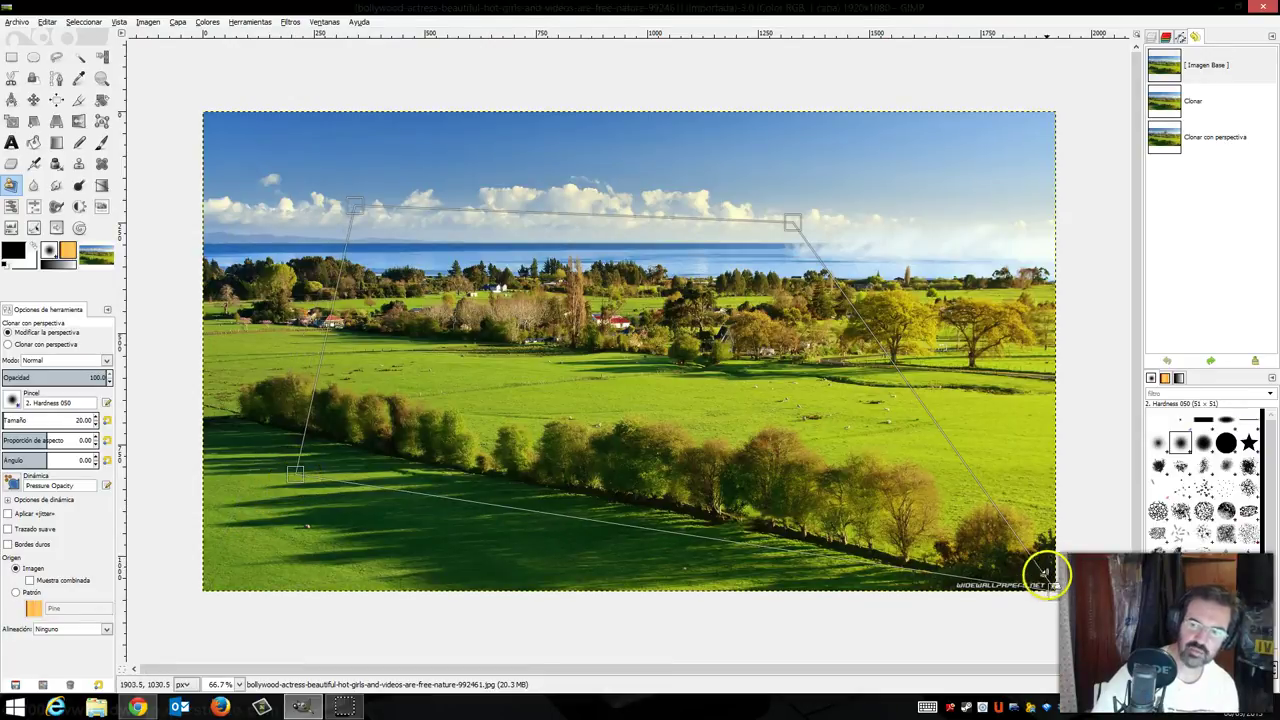
pyautogui.moveTo(955, 508); pyautogui.dragTo(876, 460)
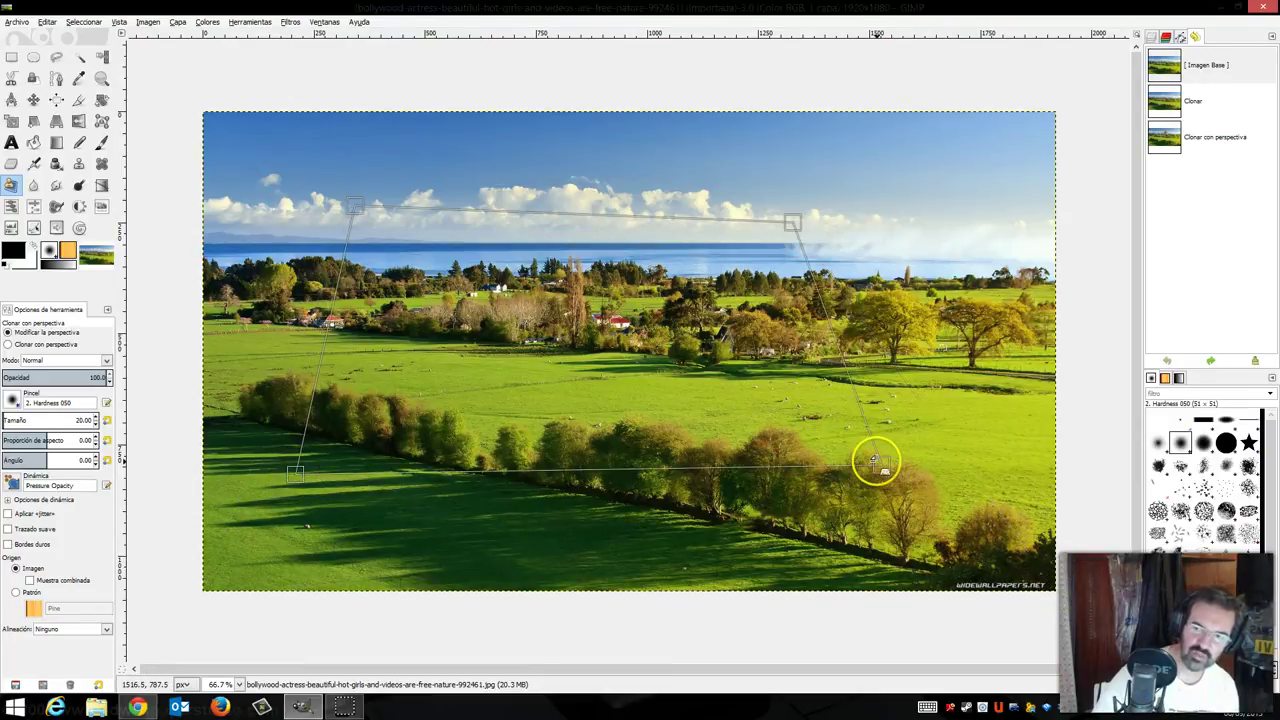
pyautogui.moveTo(360, 207); pyautogui.dragTo(497, 279)
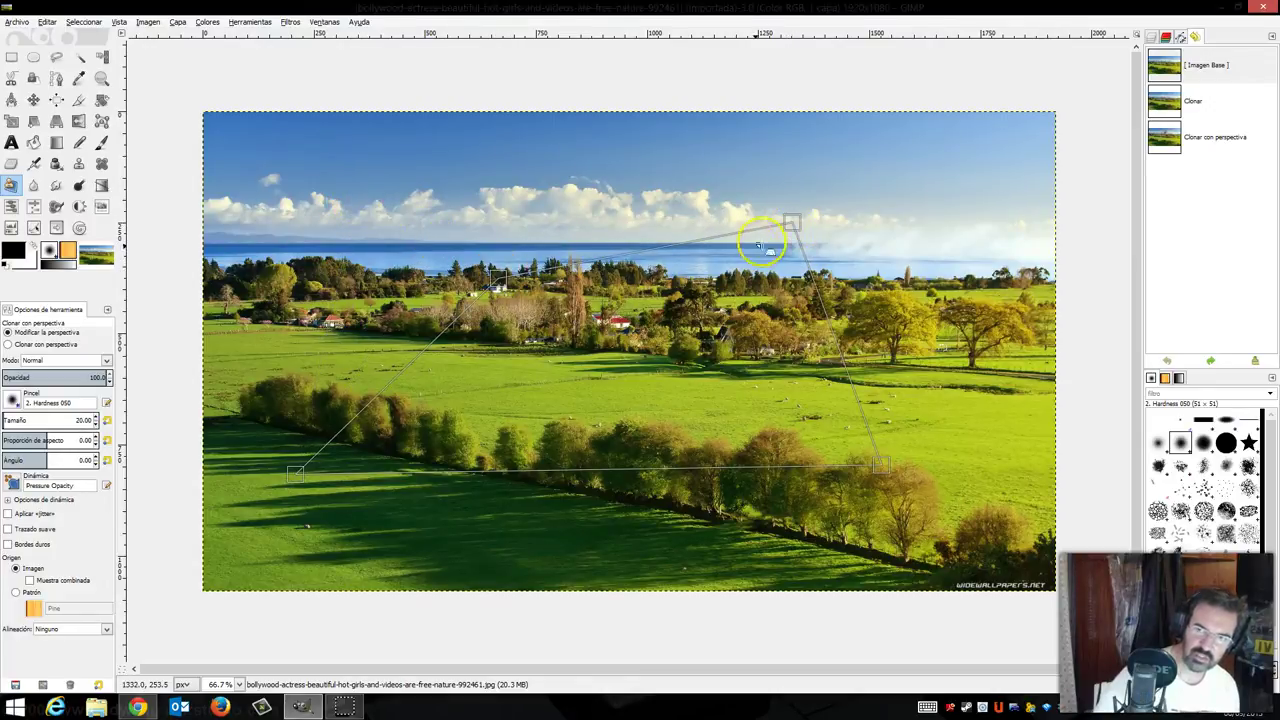
pyautogui.moveTo(758, 245); pyautogui.dragTo(663, 272)
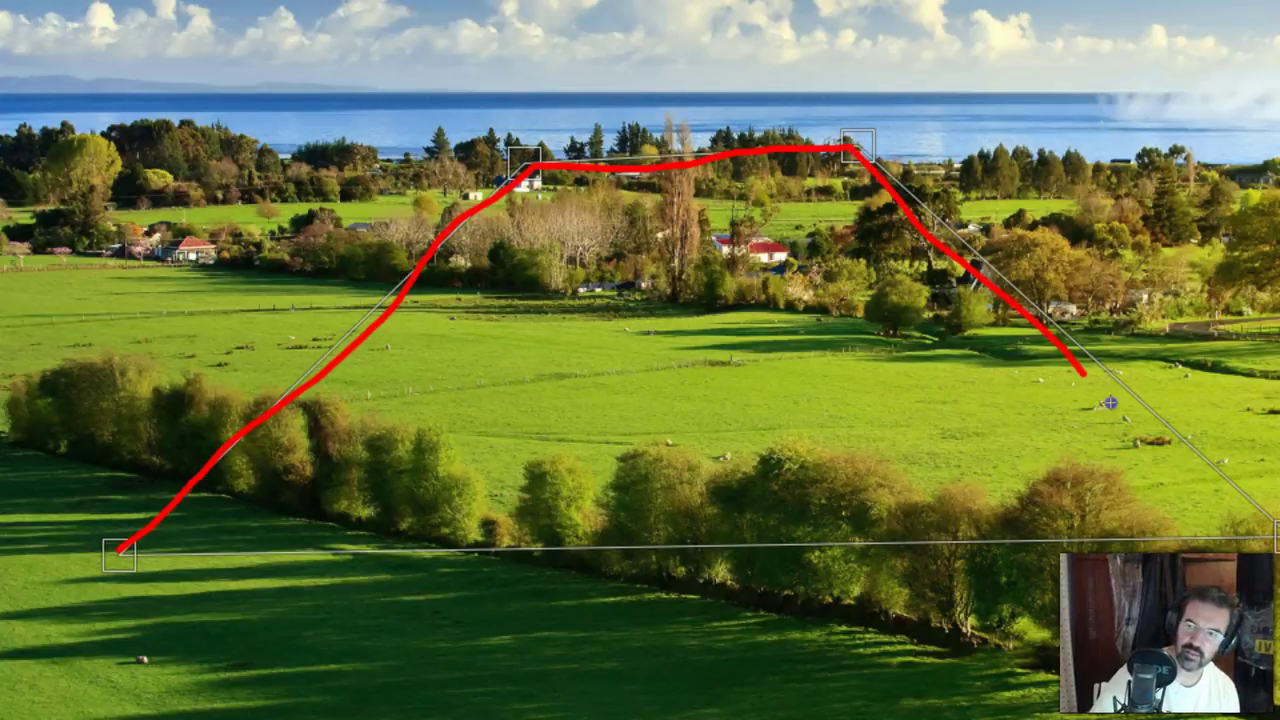
pyautogui.moveTo(1110, 402)
pyautogui.mouseDown()
pyautogui.moveTo(1277, 528)
pyautogui.moveTo(909, 549)
pyautogui.moveTo(273, 529)
pyautogui.mouseUp()
pyautogui.moveTo(125, 547); pyautogui.dragTo(118, 549)
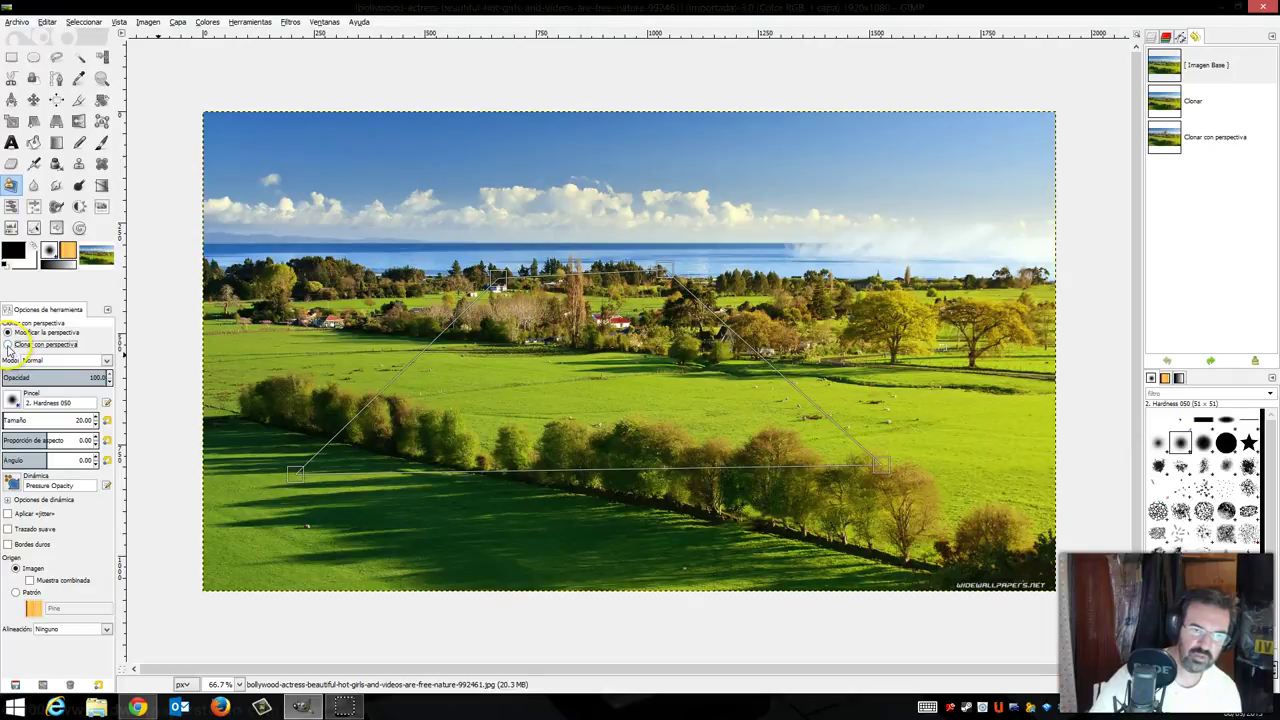
# Set a clone source near the image centre and paint receding sky-textured streaks across the middle field.
pyautogui.keyDown('ctrl'); pyautogui.click(540, 343); pyautogui.keyUp('ctrl')
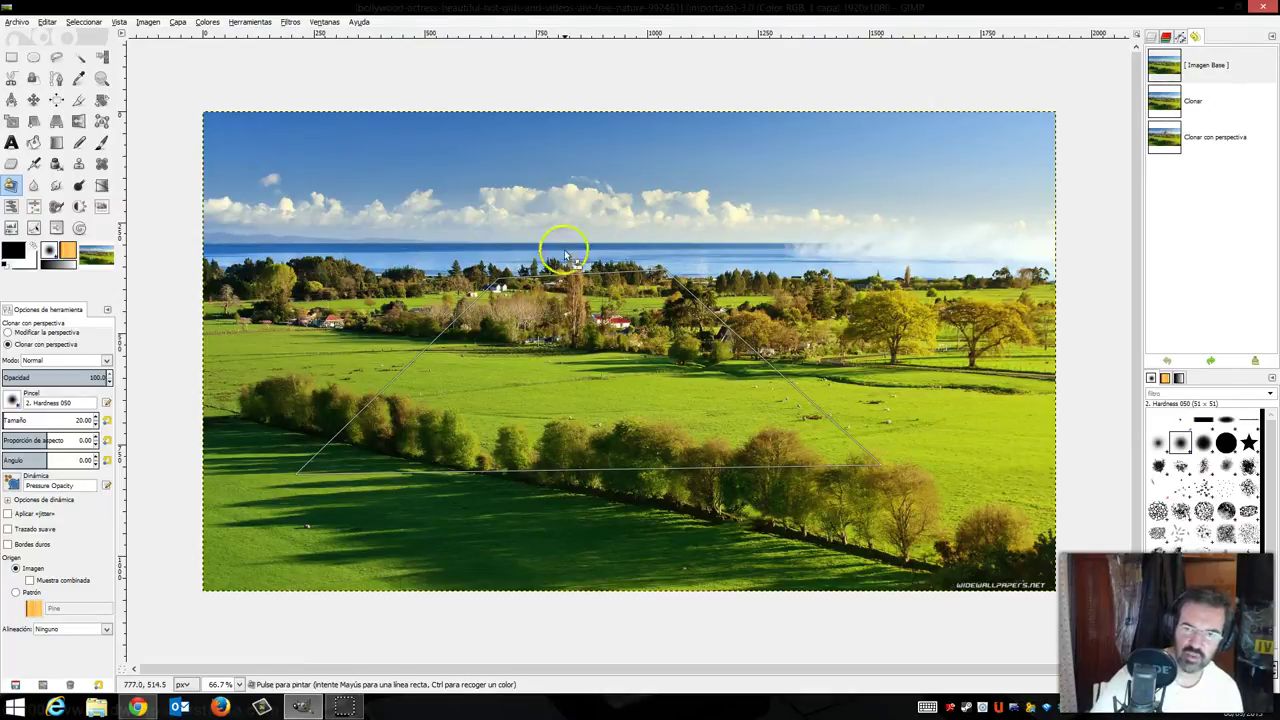
pyautogui.moveTo(634, 194)
pyautogui.mouseDown()
pyautogui.moveTo(560, 207)
pyautogui.moveTo(586, 194)
pyautogui.moveTo(500, 171)
pyautogui.moveTo(623, 180)
pyautogui.moveTo(541, 205)
pyautogui.moveTo(574, 209)
pyautogui.moveTo(568, 233)
pyautogui.moveTo(534, 229)
pyautogui.moveTo(563, 229)
pyautogui.moveTo(566, 248)
pyautogui.moveTo(547, 341)
pyautogui.moveTo(605, 360)
pyautogui.moveTo(634, 277)
pyautogui.moveTo(640, 186)
pyautogui.moveTo(663, 223)
pyautogui.moveTo(703, 243)
pyautogui.moveTo(800, 251)
pyautogui.moveTo(571, 297)
pyautogui.moveTo(697, 302)
pyautogui.moveTo(500, 286)
pyautogui.moveTo(563, 334)
pyautogui.moveTo(442, 385)
pyautogui.mouseUp()
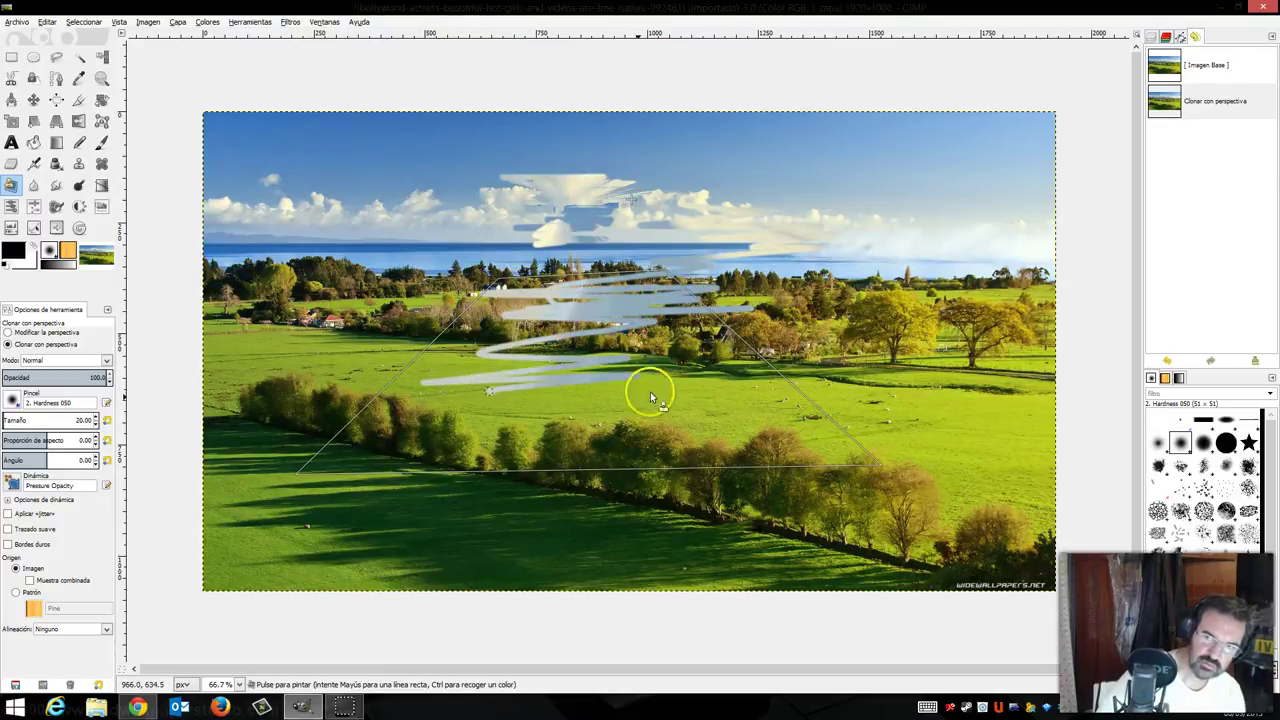
pyautogui.moveTo(650, 397); pyautogui.dragTo(608, 434)
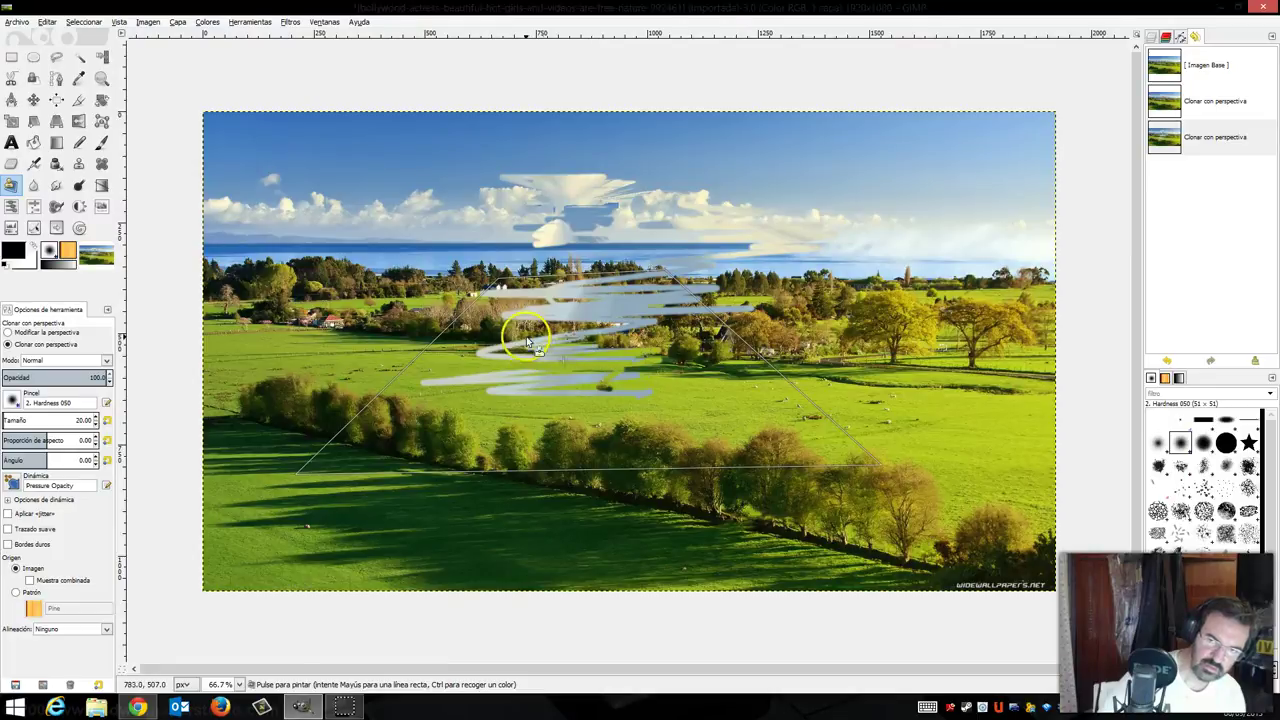
pyautogui.moveTo(628, 332)
pyautogui.mouseDown()
pyautogui.moveTo(500, 300)
pyautogui.moveTo(603, 297)
pyautogui.moveTo(548, 300)
pyautogui.mouseUp()
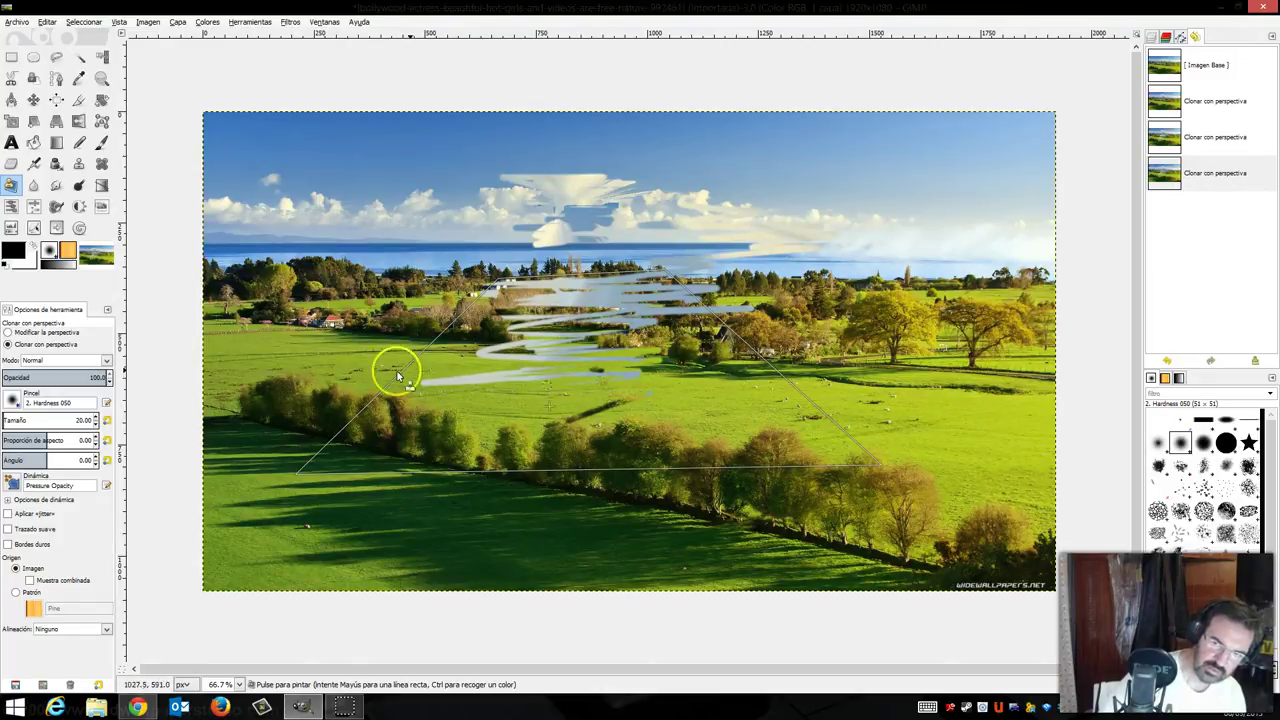
pyautogui.moveTo(397, 371); pyautogui.dragTo(617, 370)
pyautogui.moveTo(448, 385); pyautogui.dragTo(595, 348)
pyautogui.moveTo(507, 343)
pyautogui.mouseDown()
pyautogui.moveTo(563, 334)
pyautogui.moveTo(463, 289)
pyautogui.moveTo(643, 277)
pyautogui.moveTo(470, 285)
pyautogui.moveTo(729, 251)
pyautogui.moveTo(466, 257)
pyautogui.moveTo(497, 286)
pyautogui.moveTo(710, 307)
pyautogui.moveTo(523, 320)
pyautogui.moveTo(737, 337)
pyautogui.moveTo(634, 357)
pyautogui.moveTo(524, 339)
pyautogui.mouseUp()
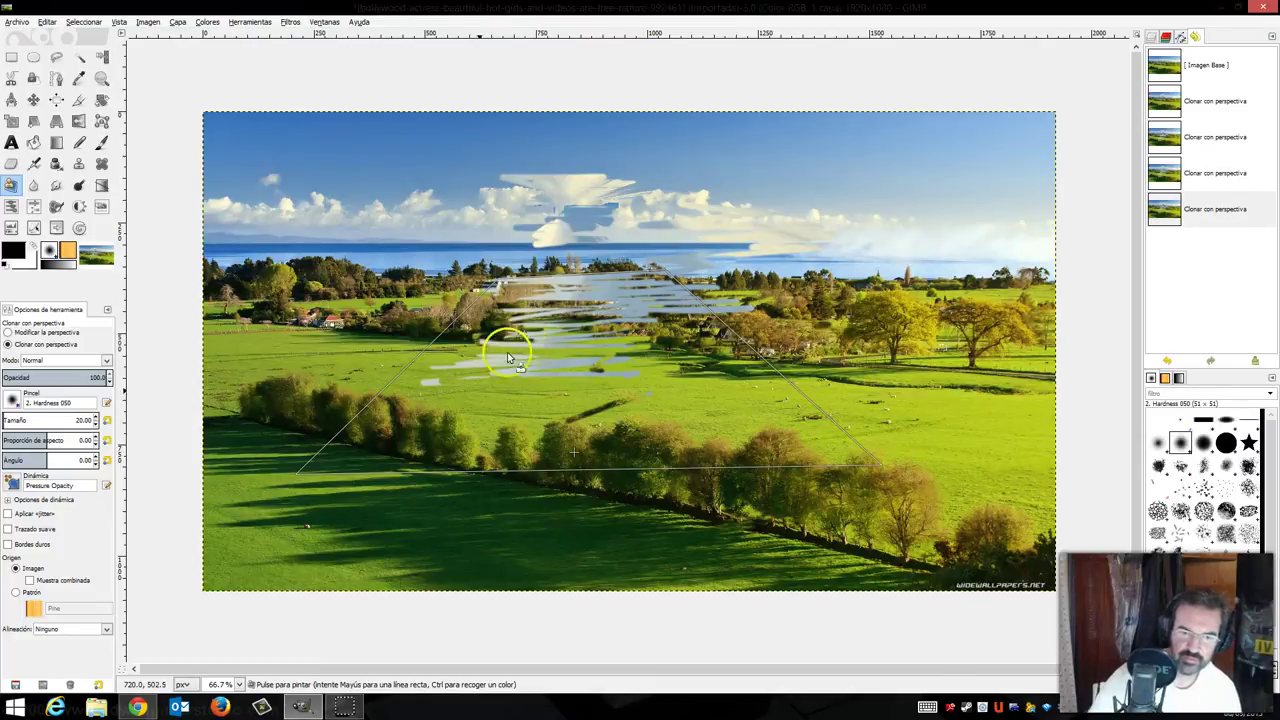
pyautogui.click(137, 707)
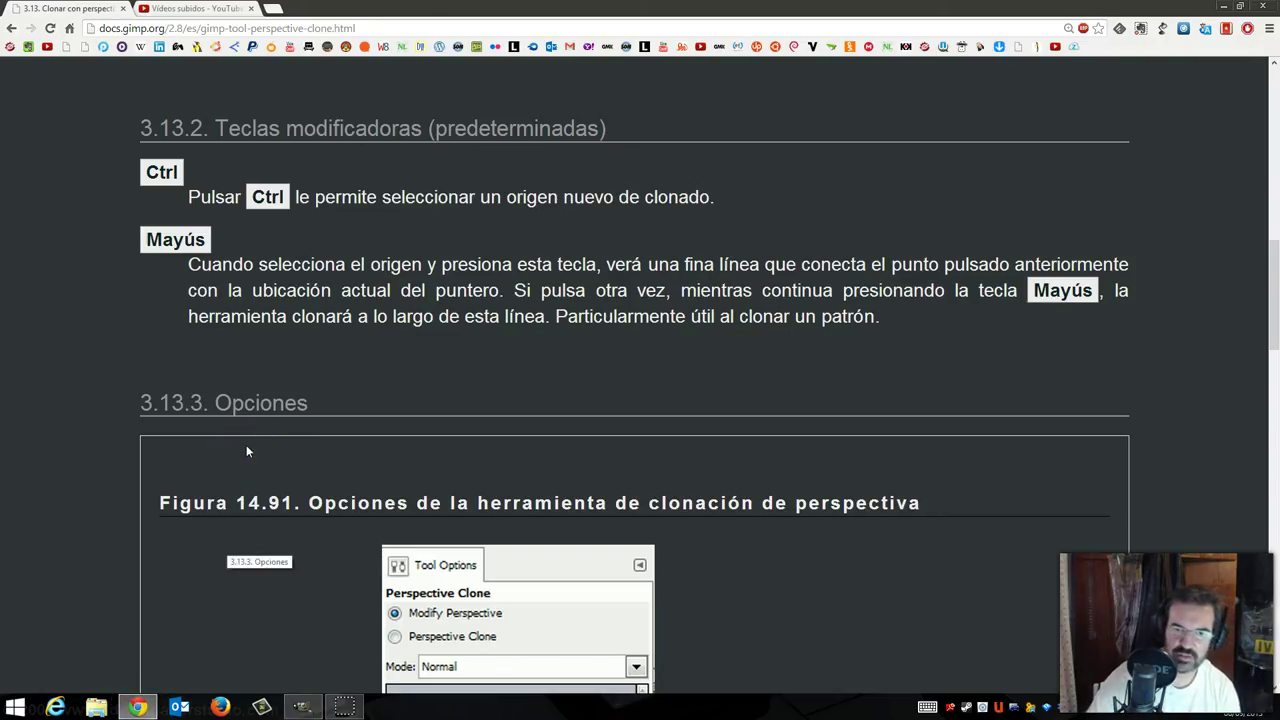
pyautogui.scroll(-3, 246, 451)
pyautogui.scroll(-4, 246, 451)
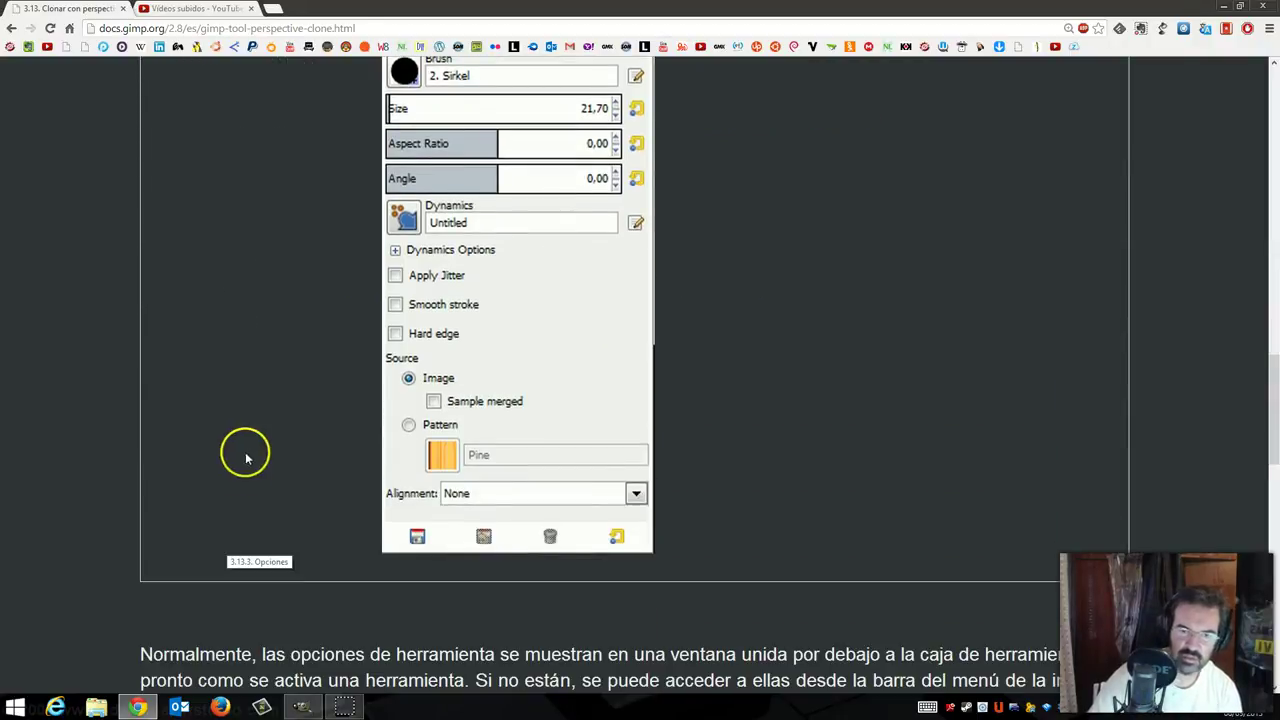
pyautogui.click(302, 706)
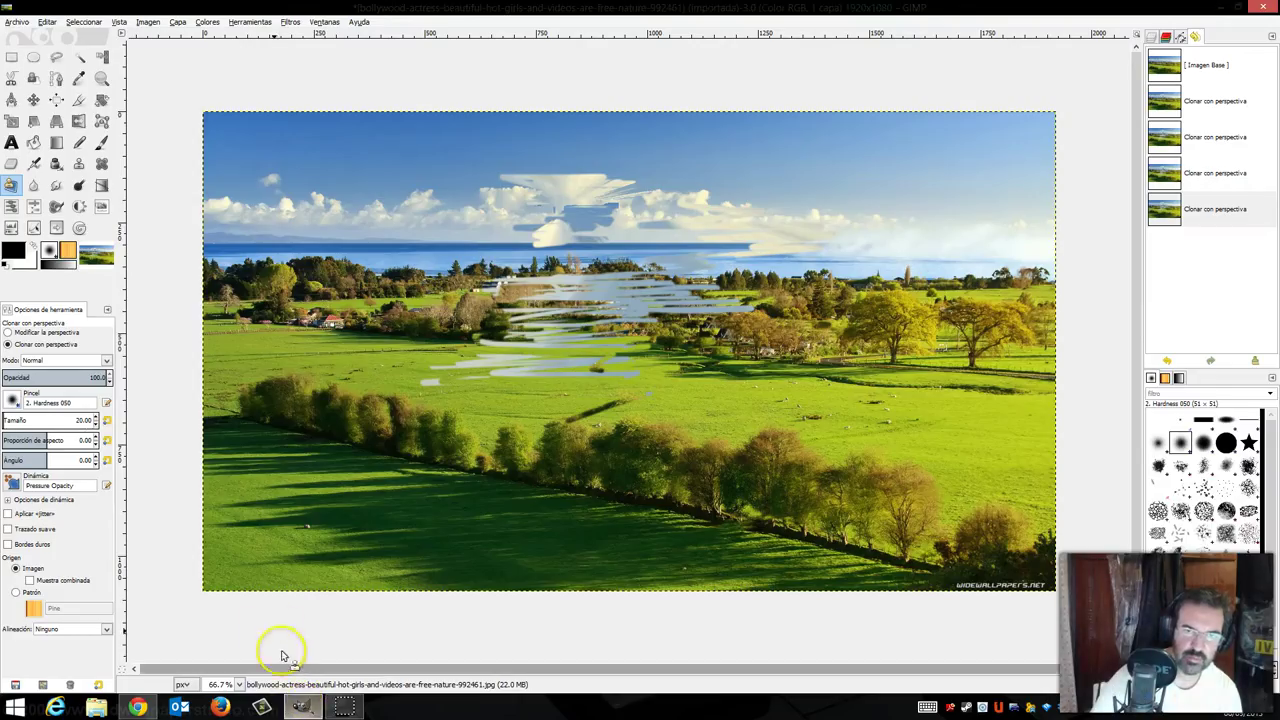
# Select 'Modificar la perspectiva' in Tool Options so the perspective frame reappears.
pyautogui.click(40, 332)
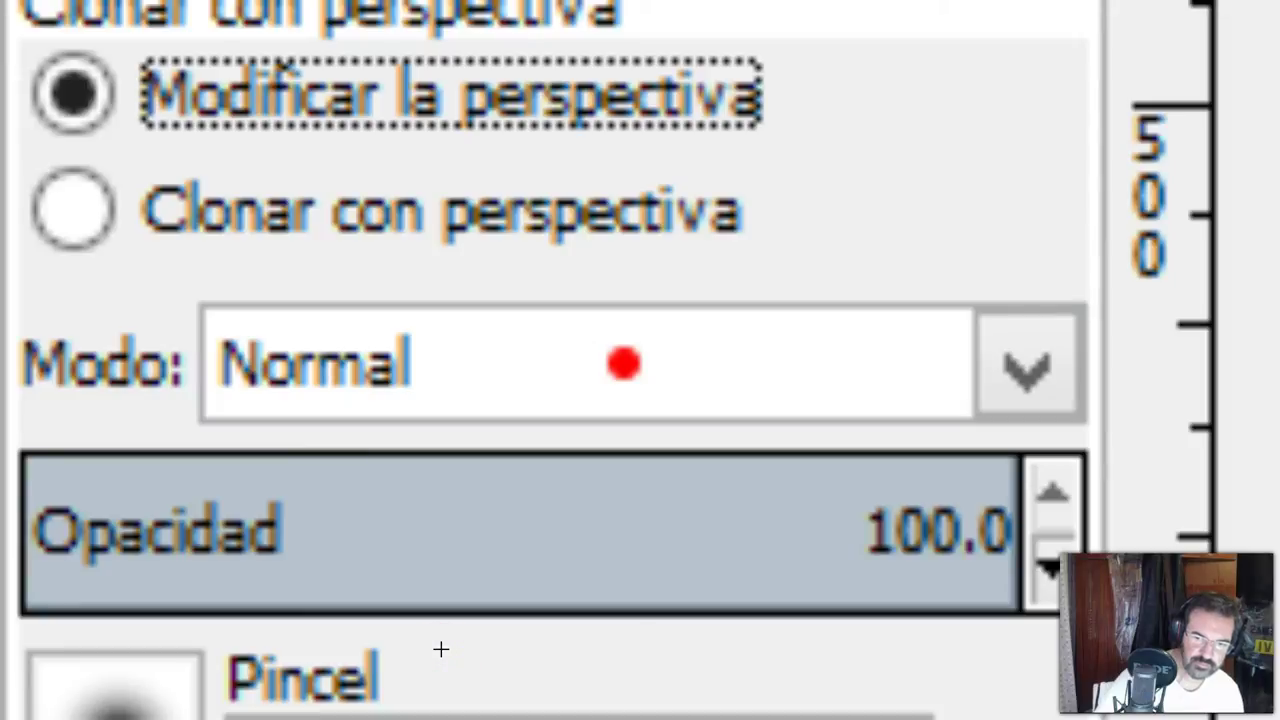
pyautogui.moveTo(449, 668)
pyautogui.mouseDown()
pyautogui.moveTo(462, 705)
pyautogui.moveTo(513, 678)
pyautogui.mouseUp()
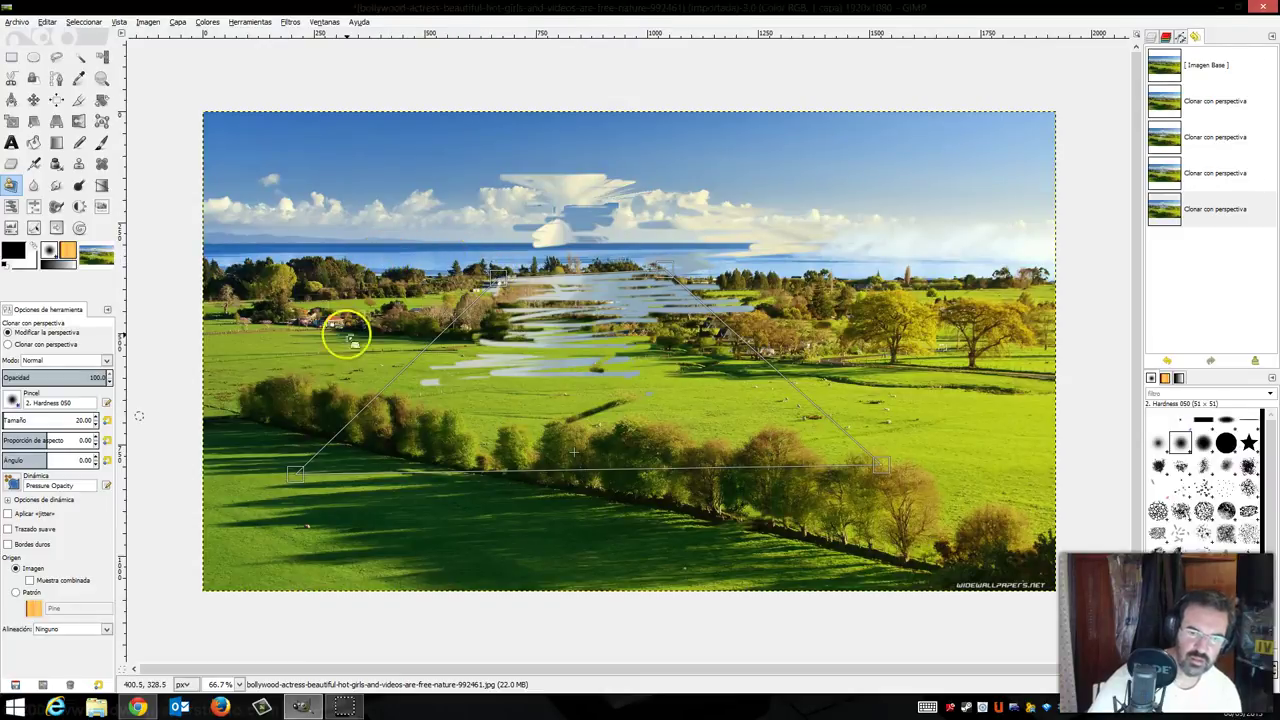
pyautogui.click(140, 705)
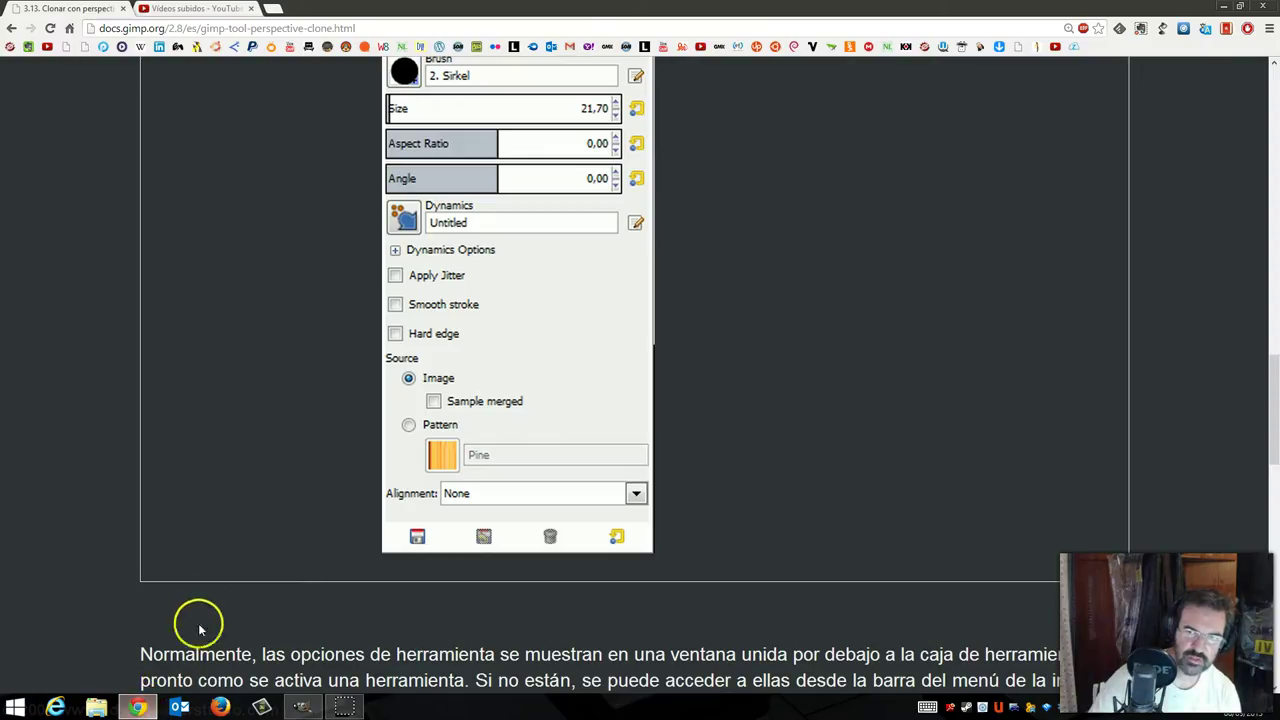
pyautogui.scroll(-2, 262, 438)
pyautogui.scroll(-2, 262, 440)
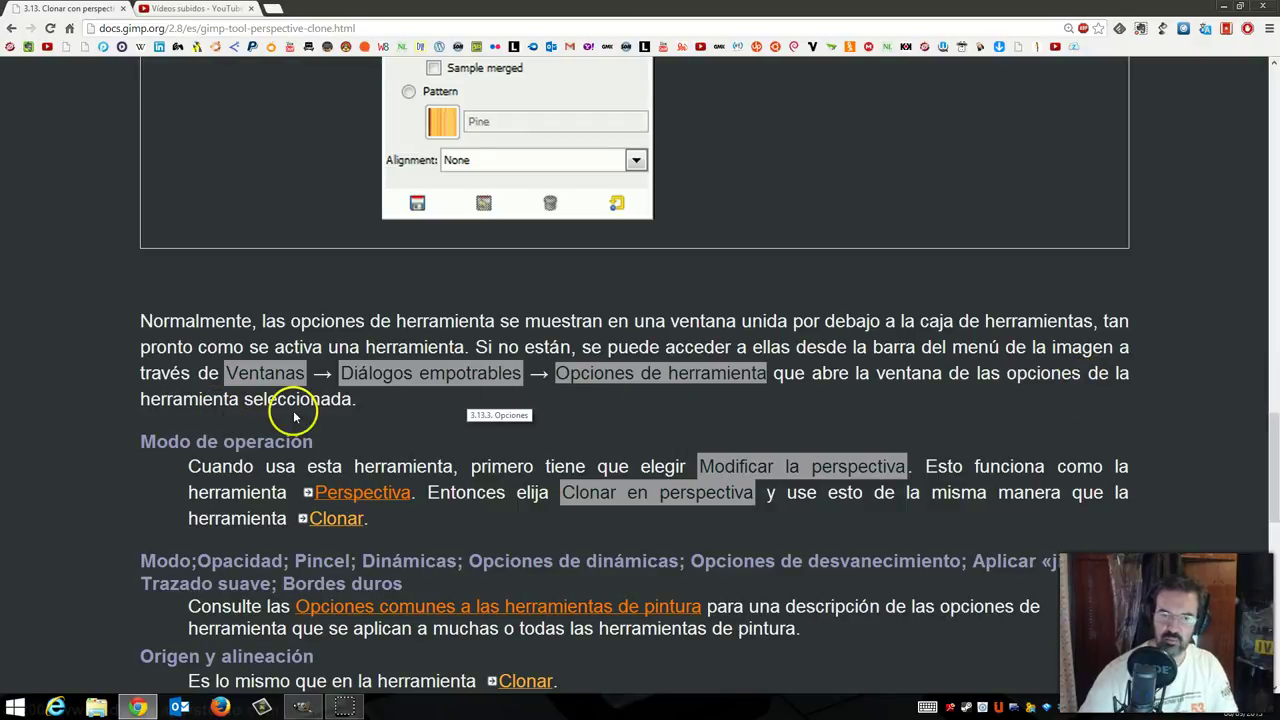
pyautogui.click(303, 707)
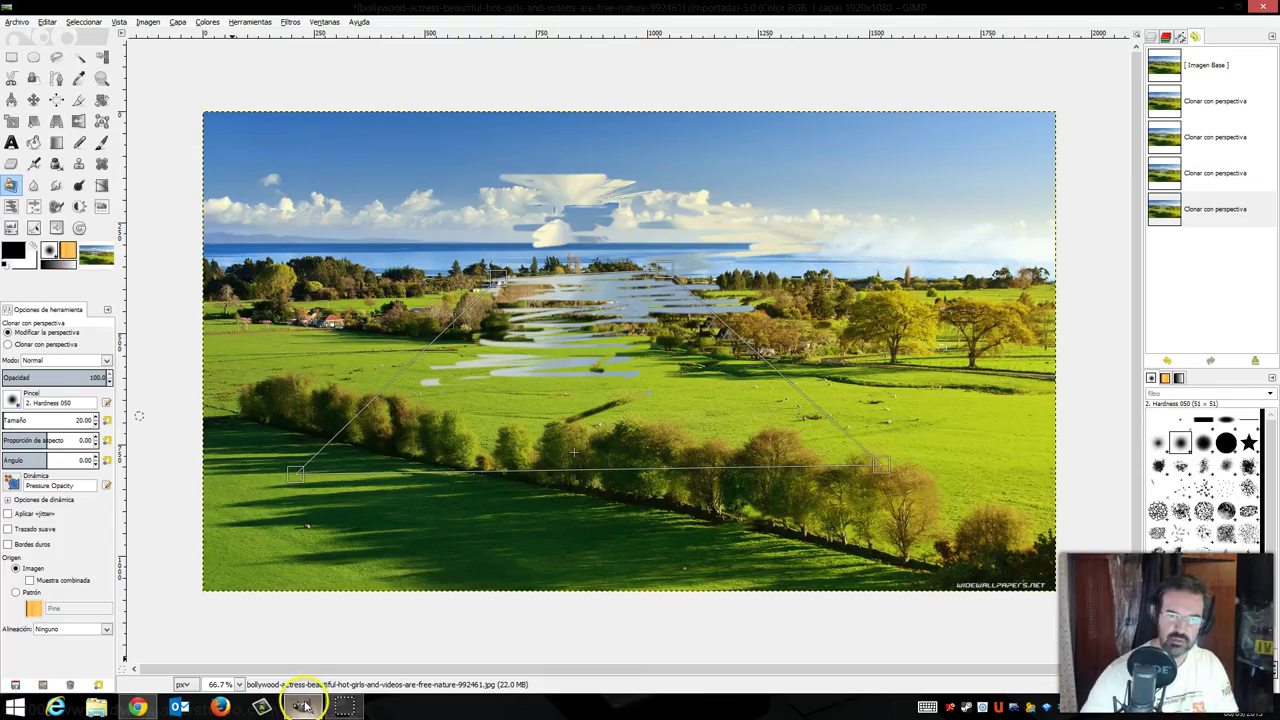
pyautogui.moveTo(43, 307)
pyautogui.mouseDown()
pyautogui.moveTo(163, 290)
pyautogui.moveTo(110, 205)
pyautogui.mouseUp()
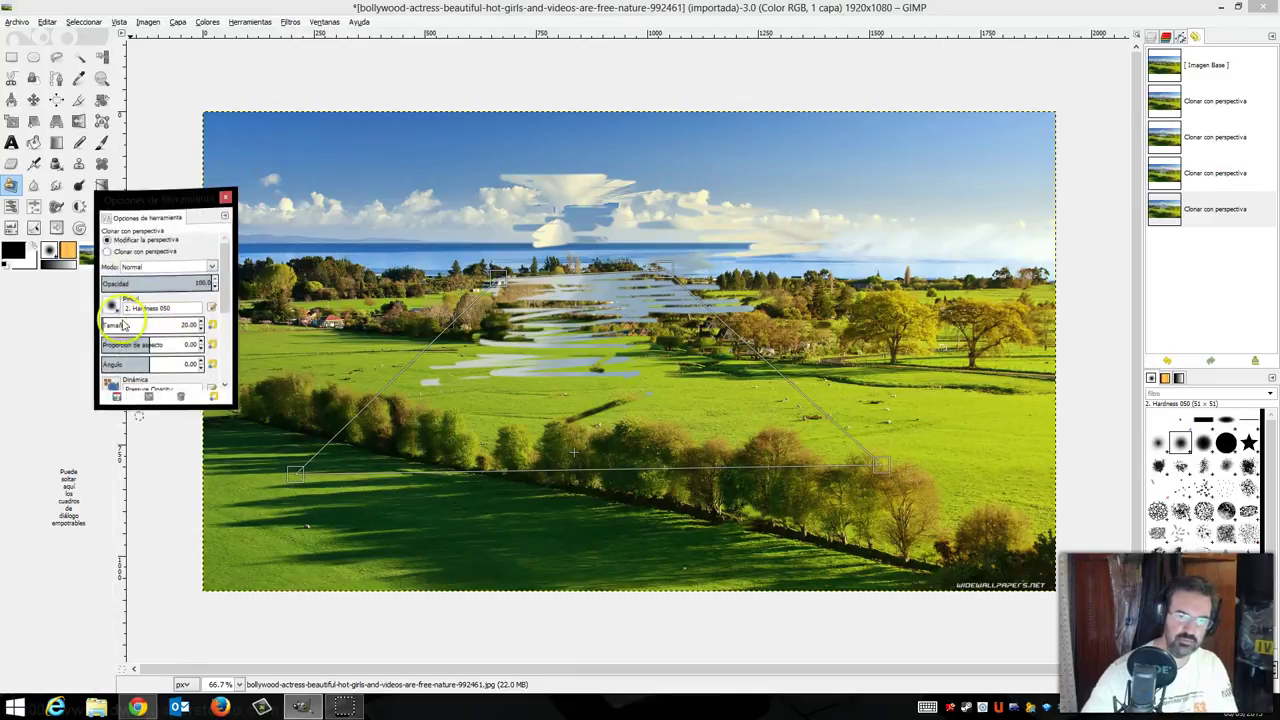
pyautogui.click(223, 196)
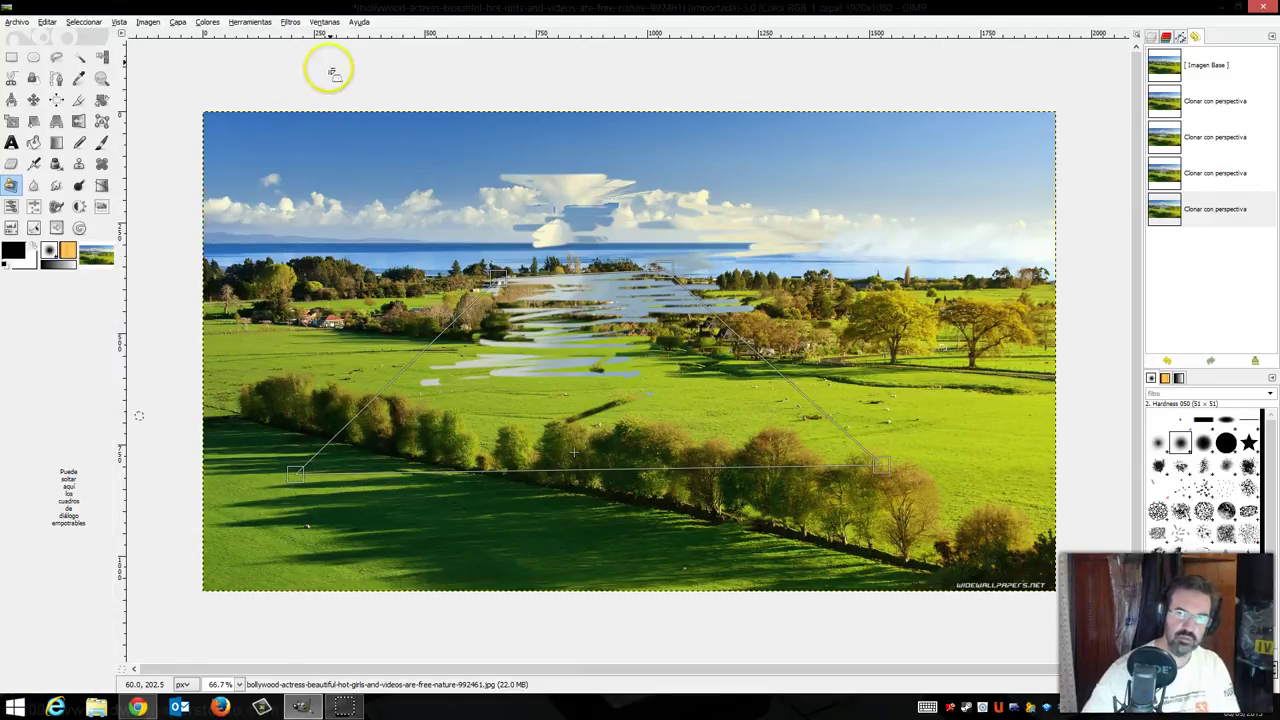
pyautogui.click(325, 22)
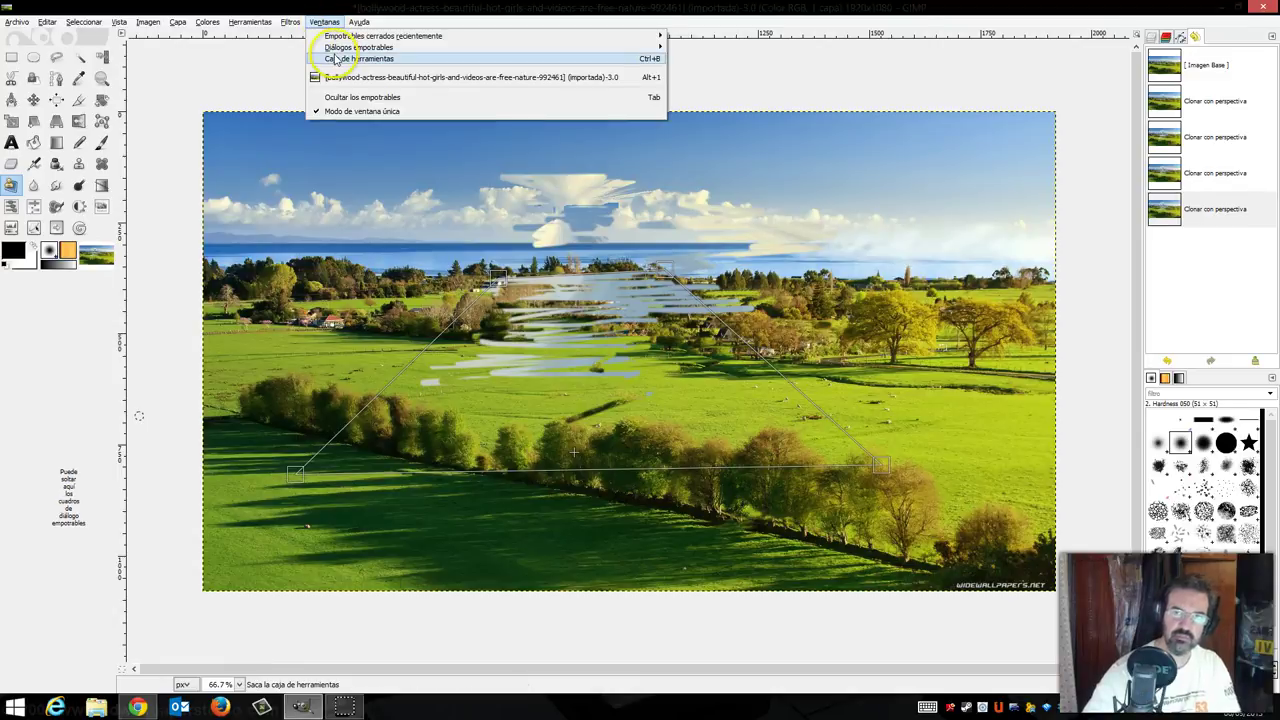
pyautogui.moveTo(360, 47)
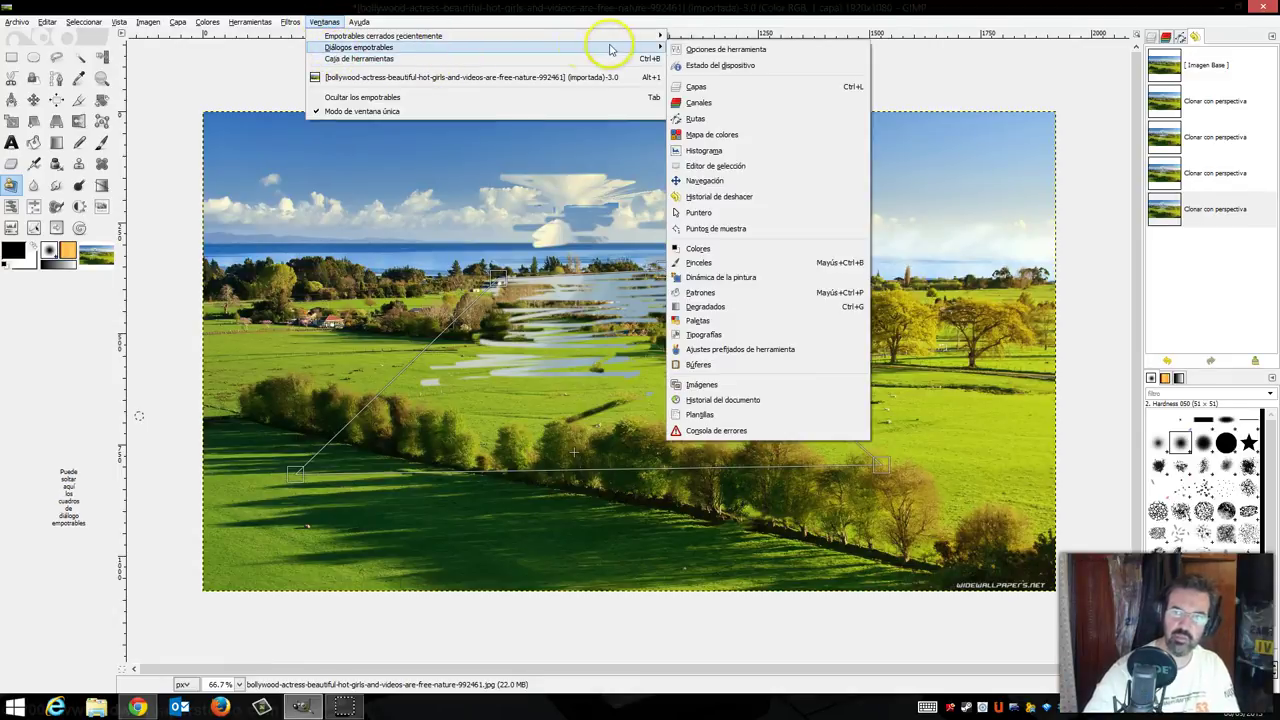
pyautogui.click(713, 51)
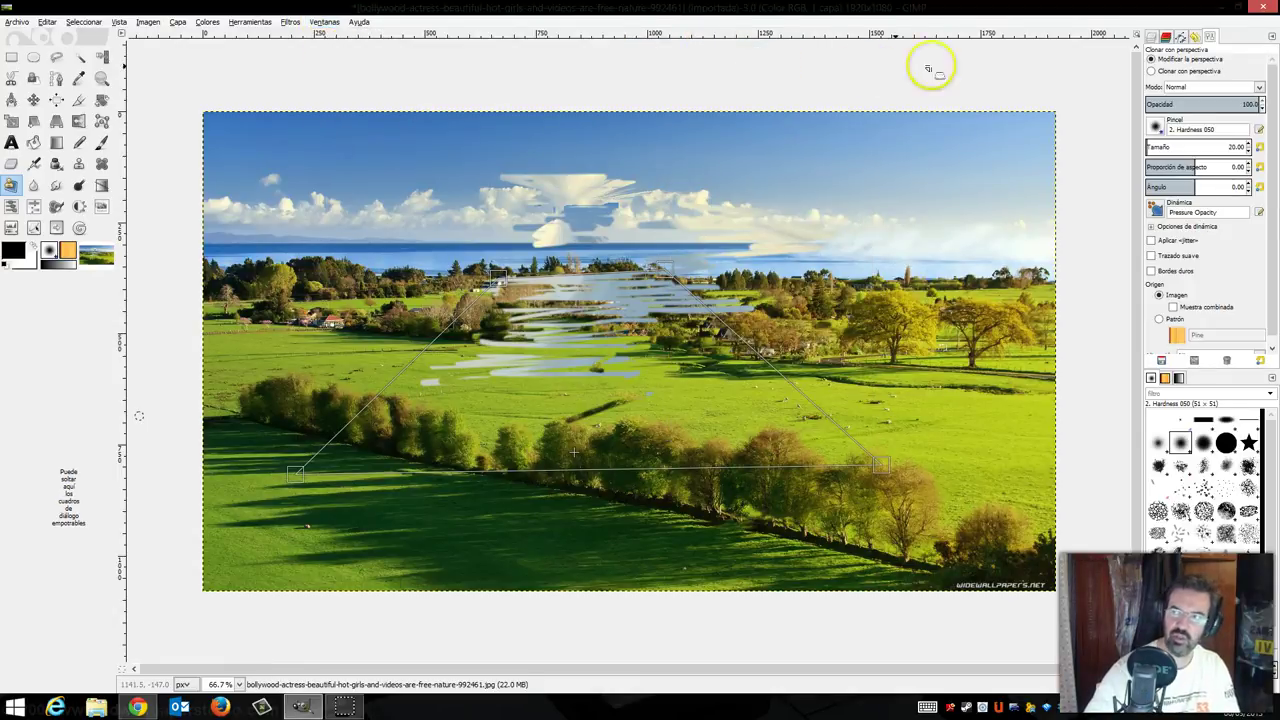
pyautogui.moveTo(1213, 35); pyautogui.dragTo(55, 360)
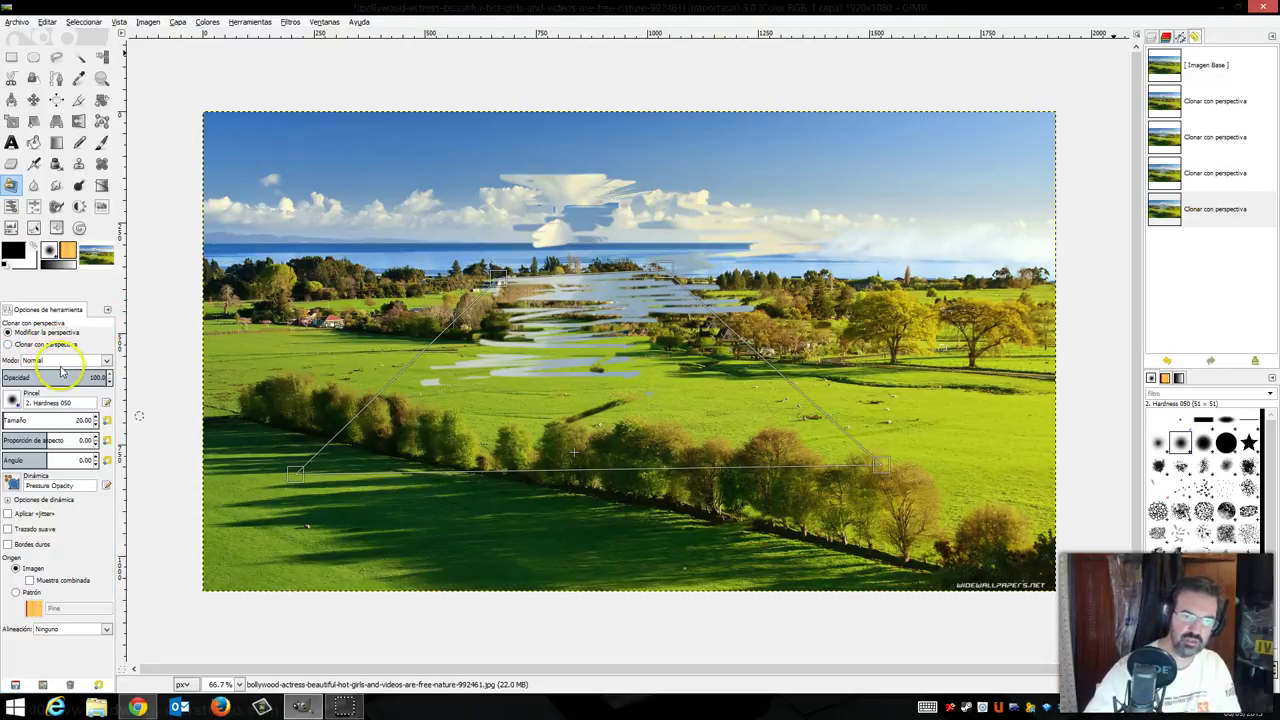
# Return to the Chrome docs and scroll to section 3.13.4 Ejemplo with Figure 14.92.
pyautogui.click(138, 707)
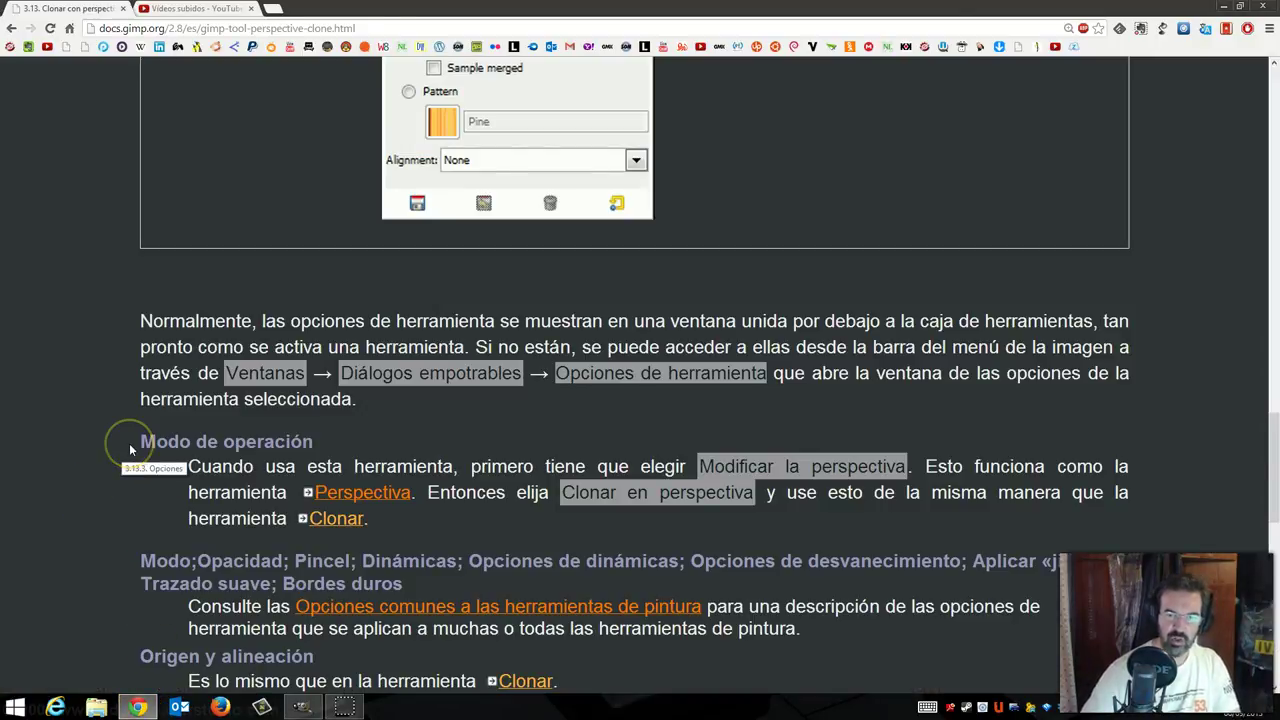
pyautogui.scroll(-2, 130, 450)
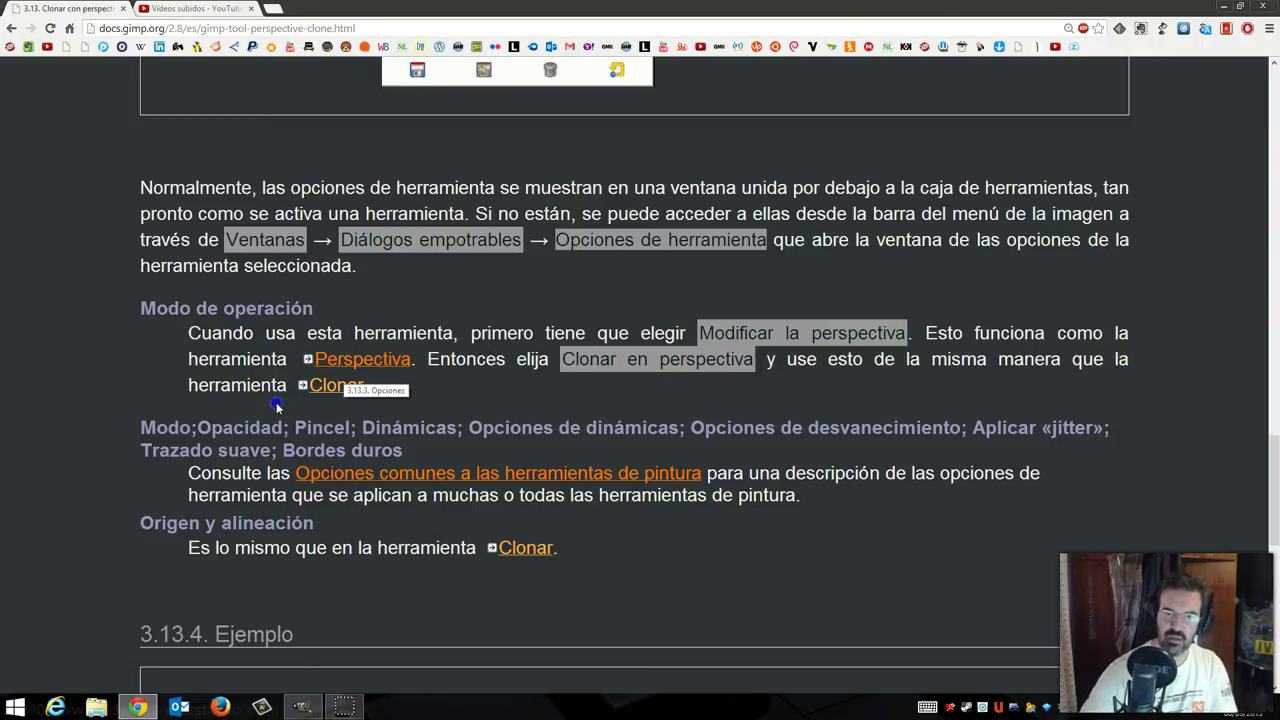
pyautogui.scroll(-2, 105, 395)
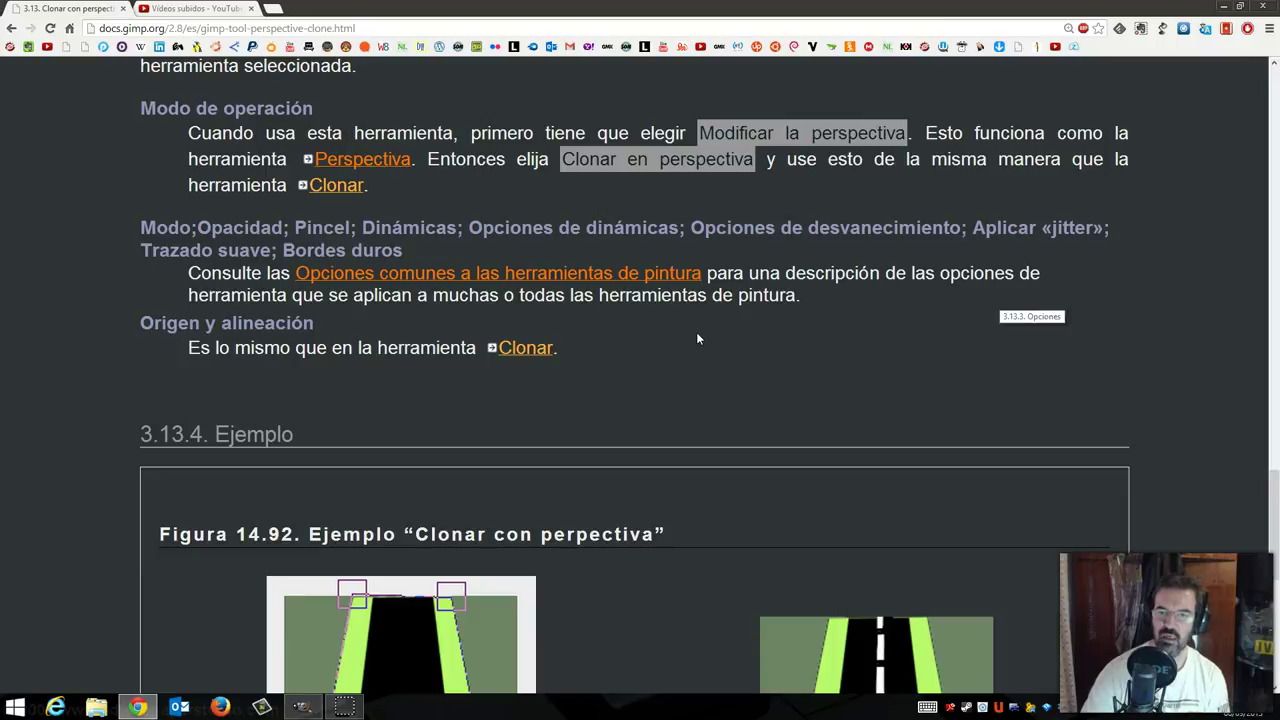
pyautogui.scroll(-2, 697, 338)
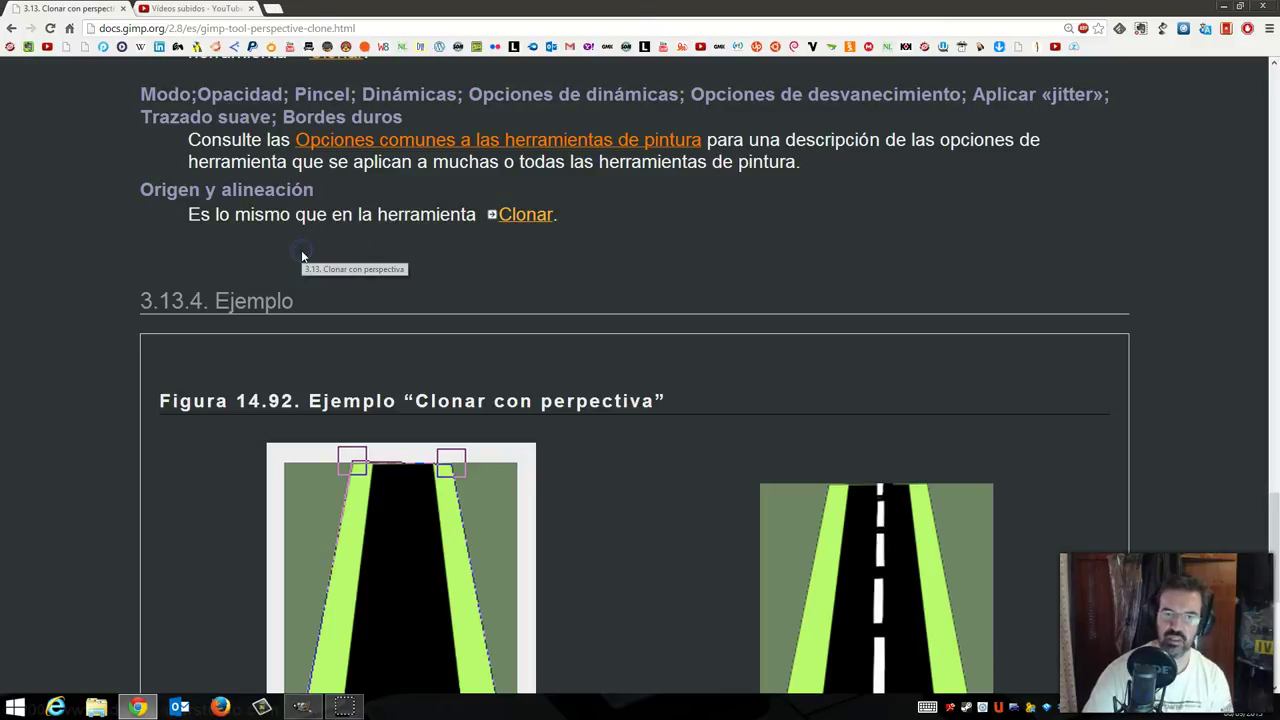
# Scroll the documentation down to the example captions, then return to the GIMP landscape image.
pyautogui.scroll(-2, 302, 256)
pyautogui.scroll(-1, 302, 256)
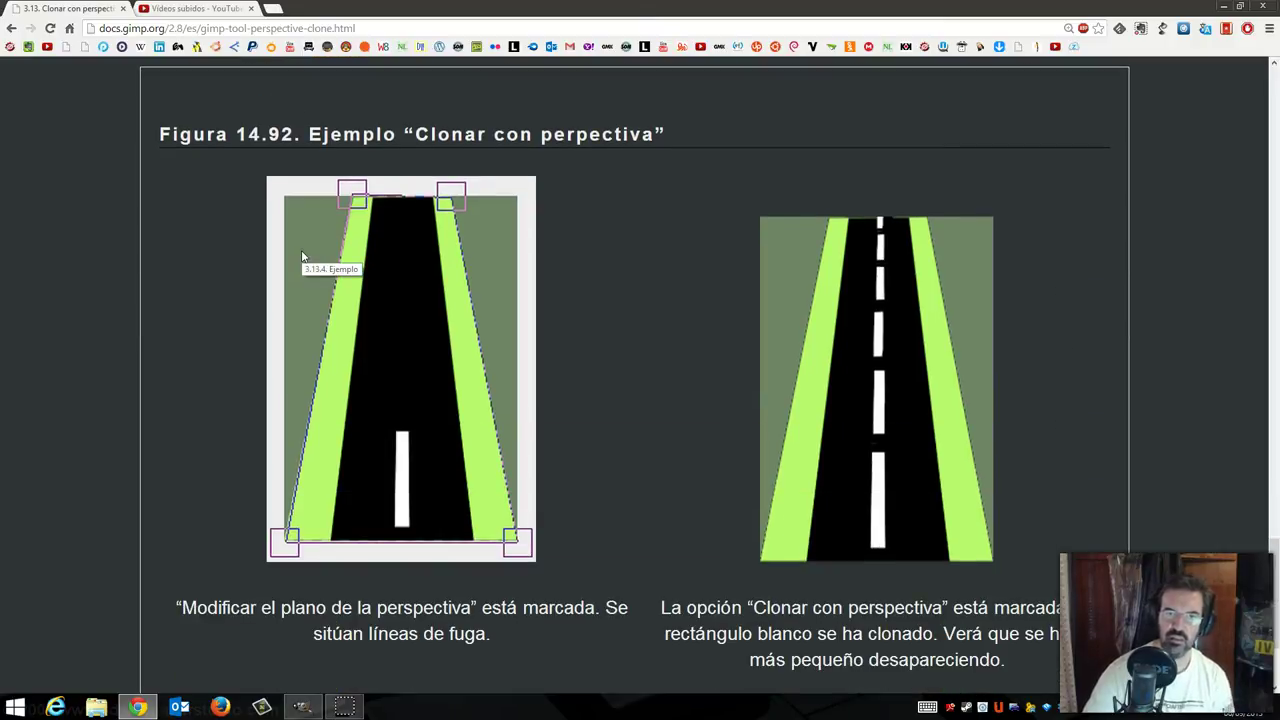
pyautogui.click(214, 190)
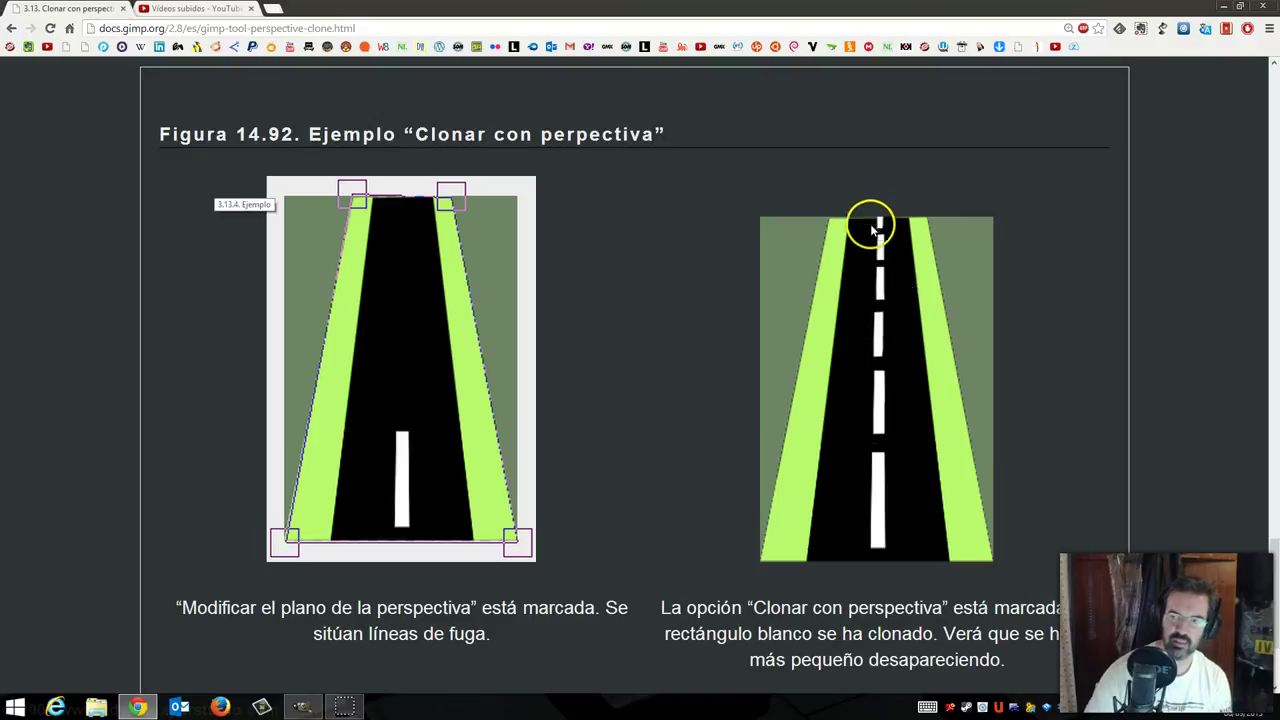
pyautogui.scroll(-2, 220, 423)
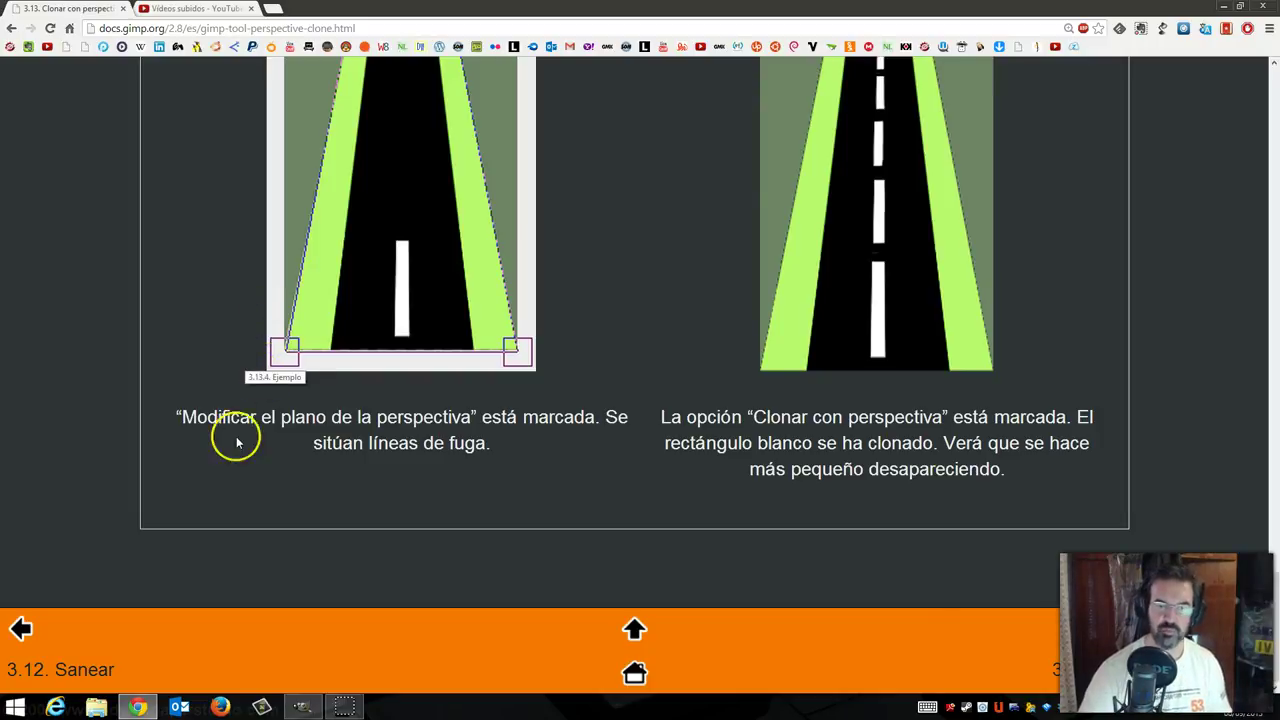
pyautogui.click(302, 707)
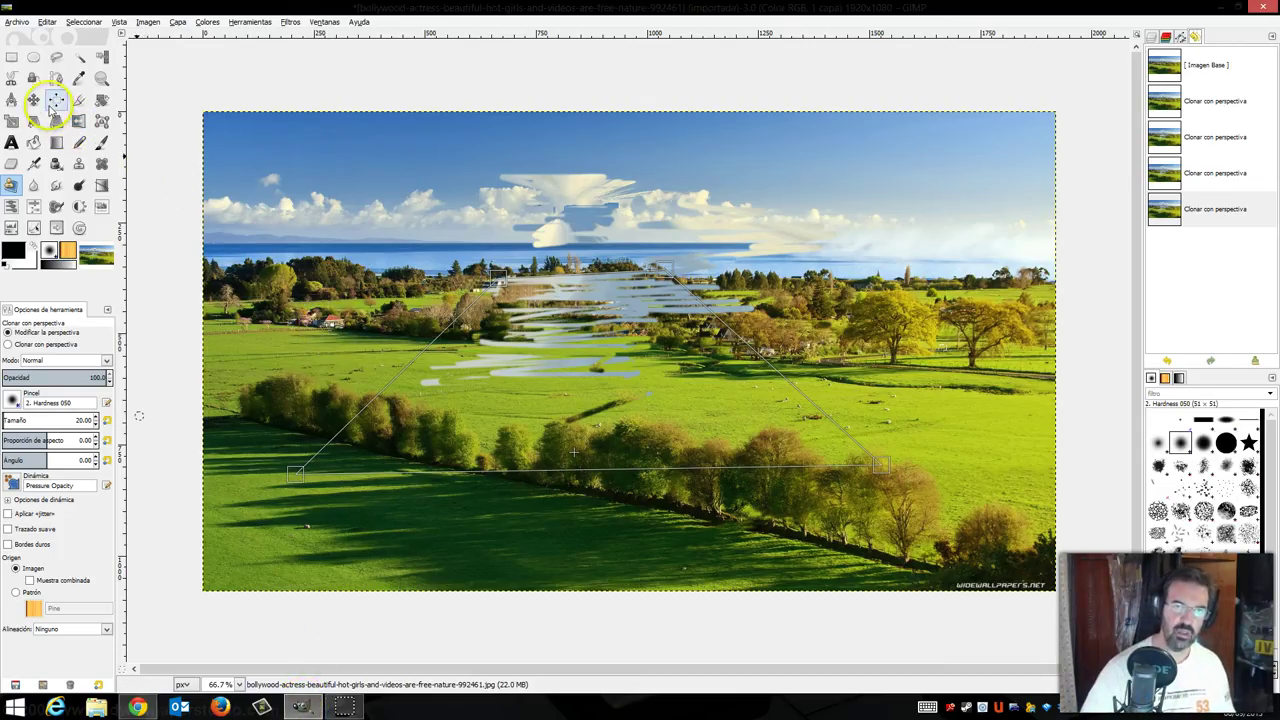
# Switch to the Move tool and select the [Imagen Base] layer to show the unaltered photo.
pyautogui.click(33, 99)
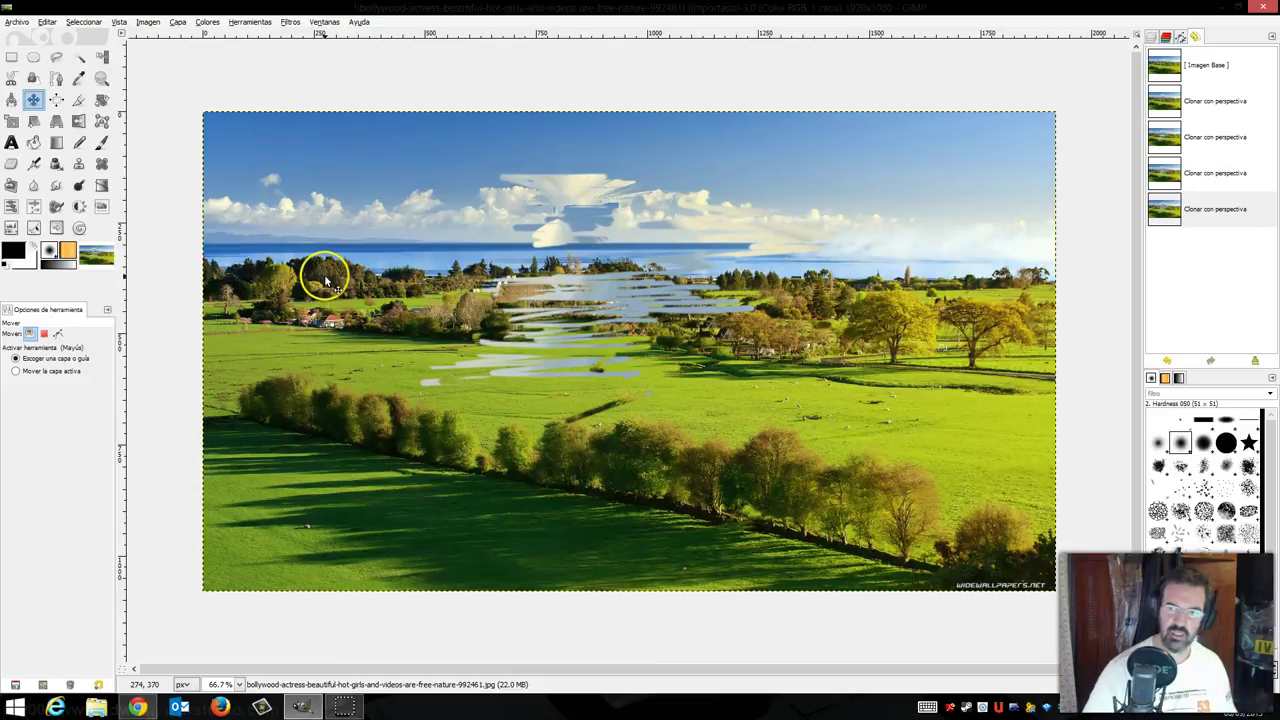
pyautogui.click(1205, 64)
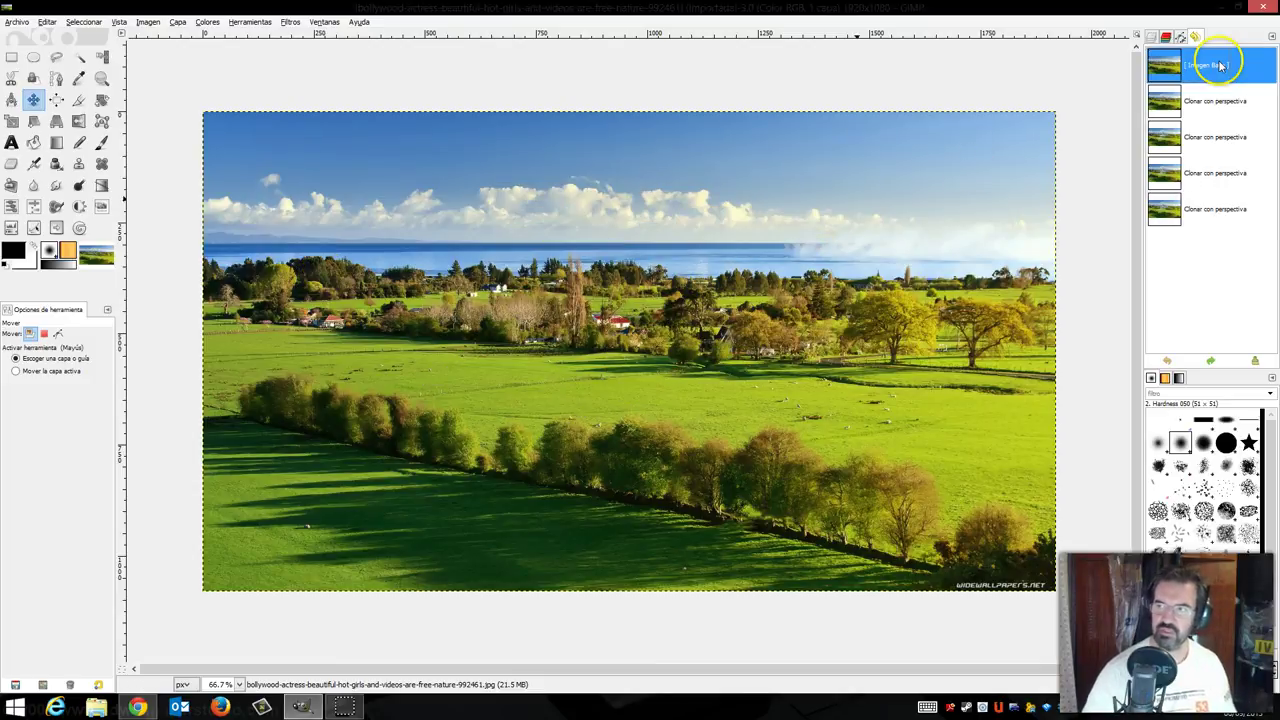